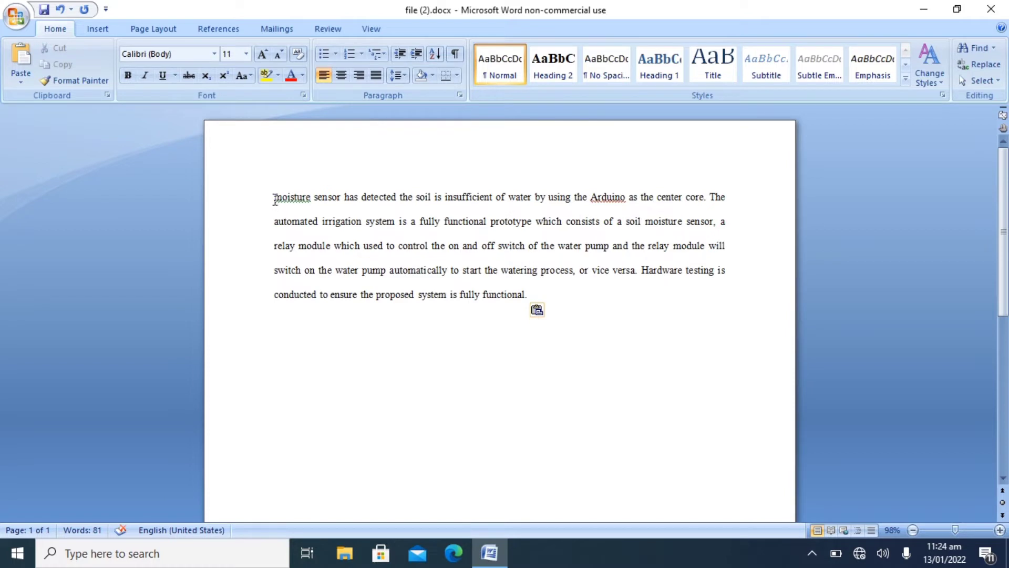
left_click_drag(273, 199, 542, 291)
key("ctrl+c")
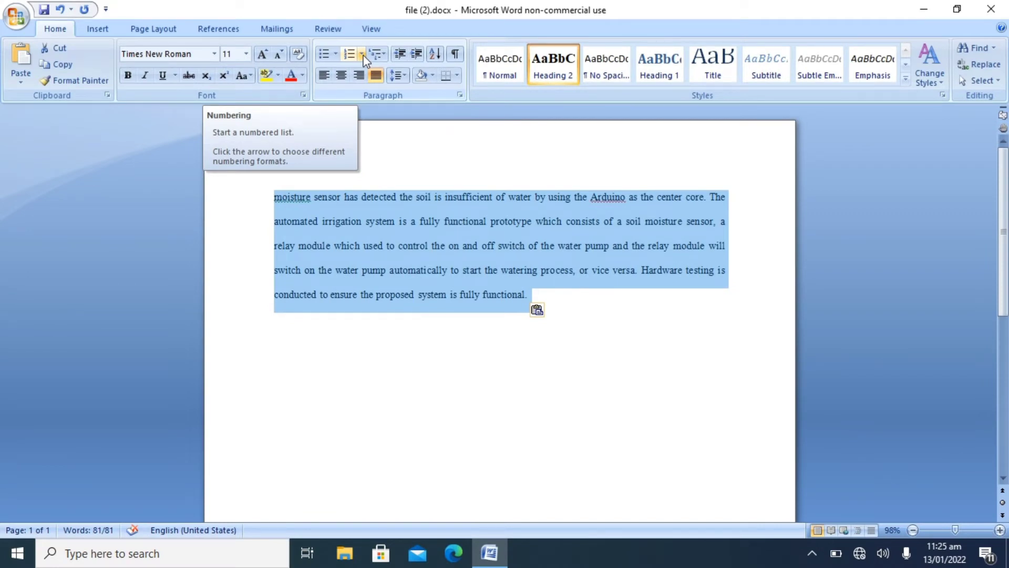
left_click(335, 54)
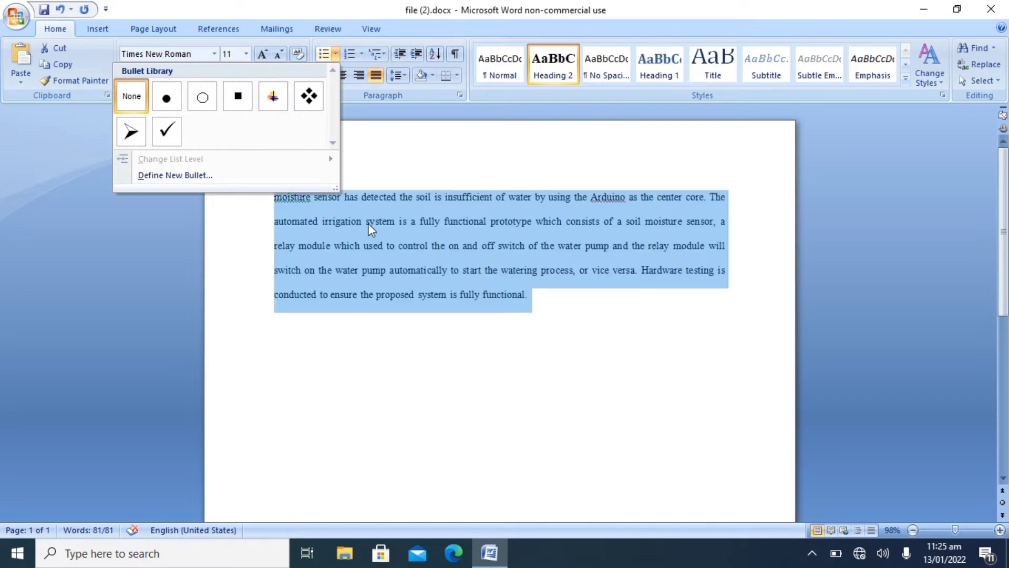
left_click(541, 332)
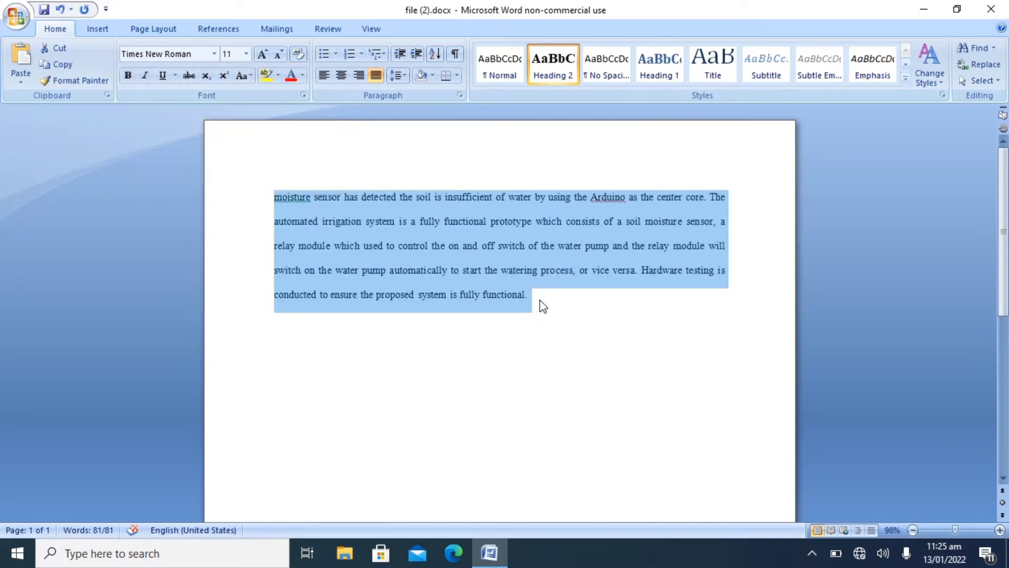
key("ctrl+v")
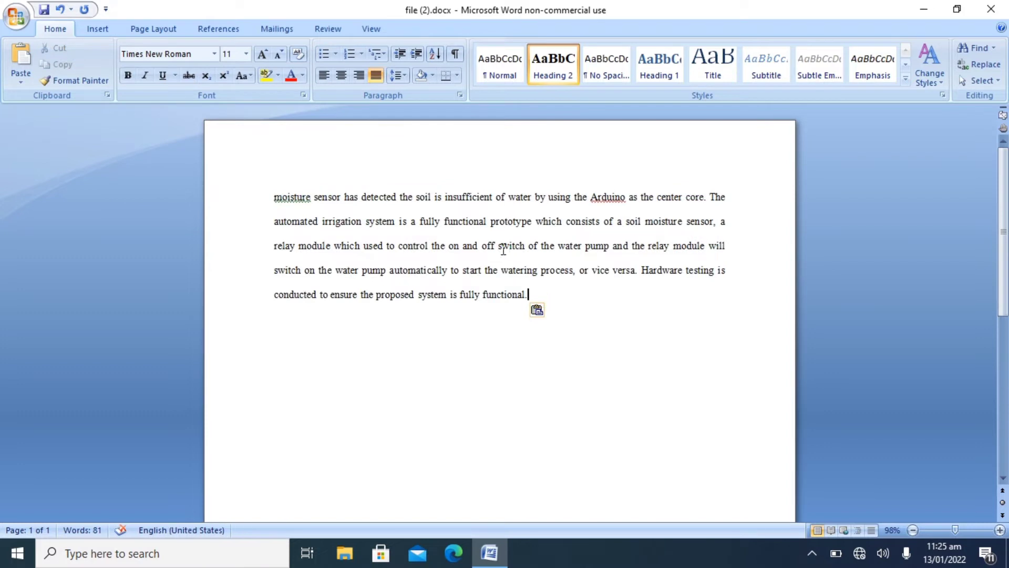
Step: Split the text into three paragraphs separated by blank lines, breaking before "automated irrigation system" and before "relay module"
left_click(275, 221)
key("Return")
key("Return")
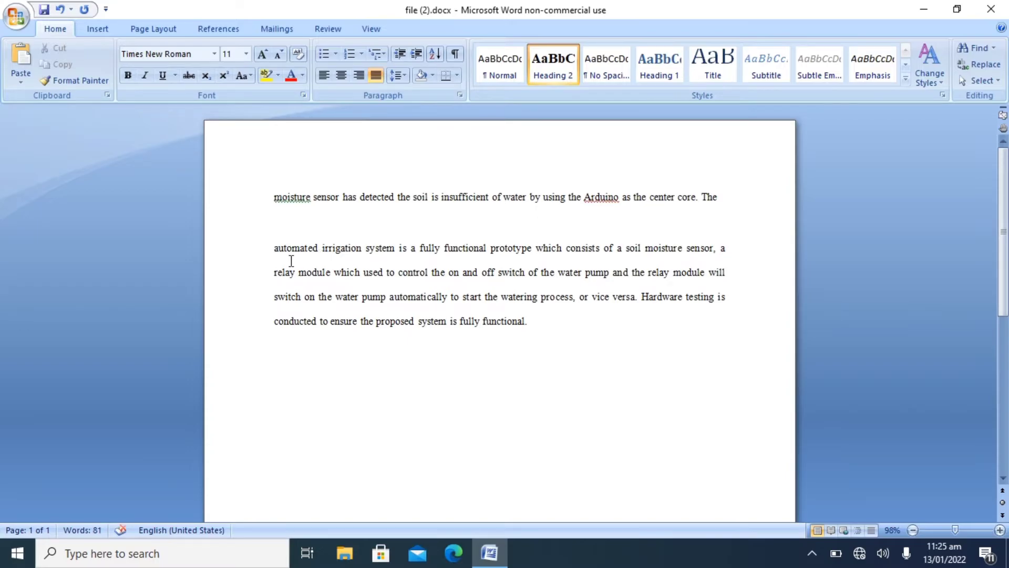
left_click(274, 271)
key("Return")
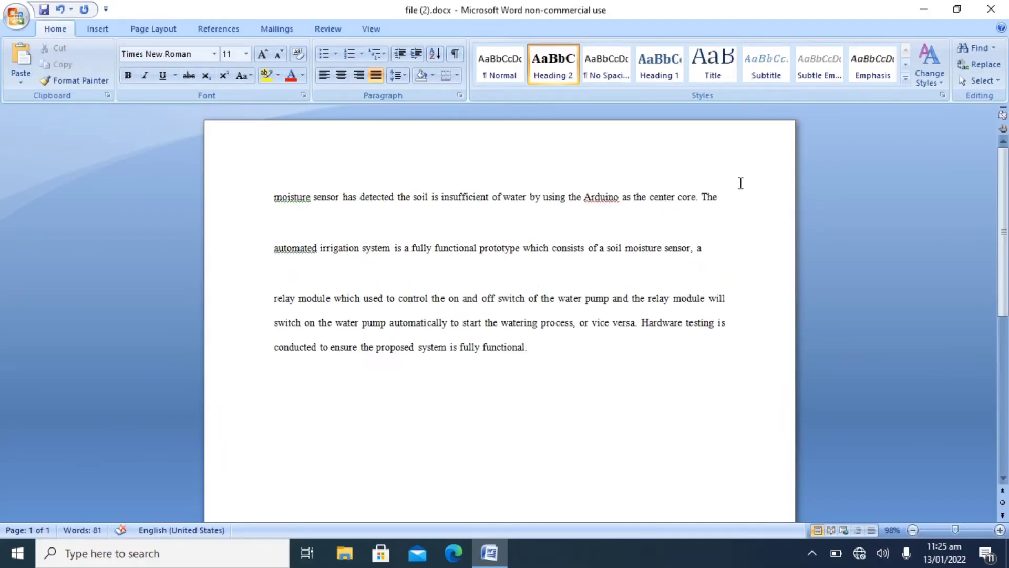
Step: Apply arrowhead bullets from the bullet library to all three paragraphs
left_click_drag(719, 198, 283, 94)
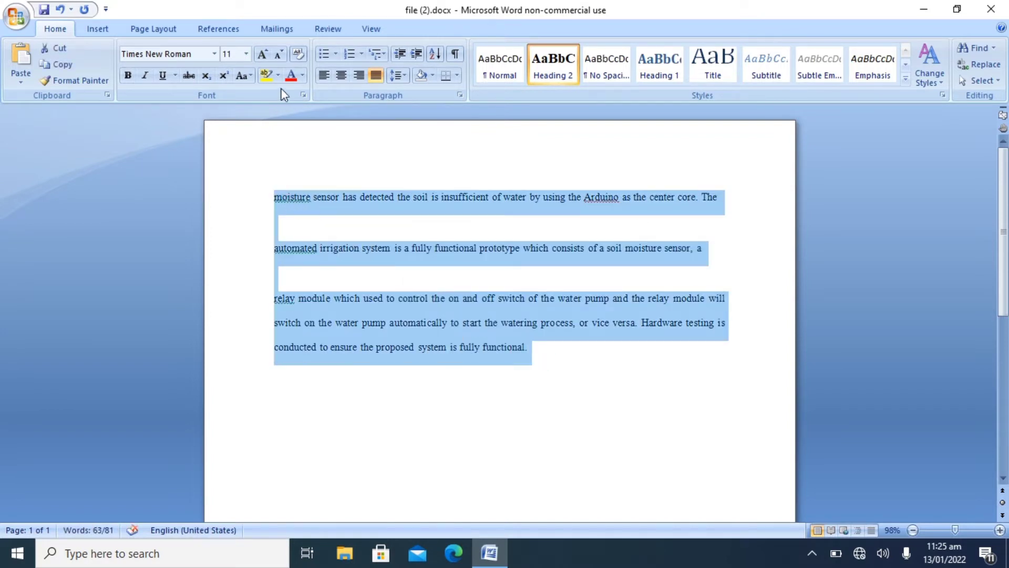
left_click(335, 53)
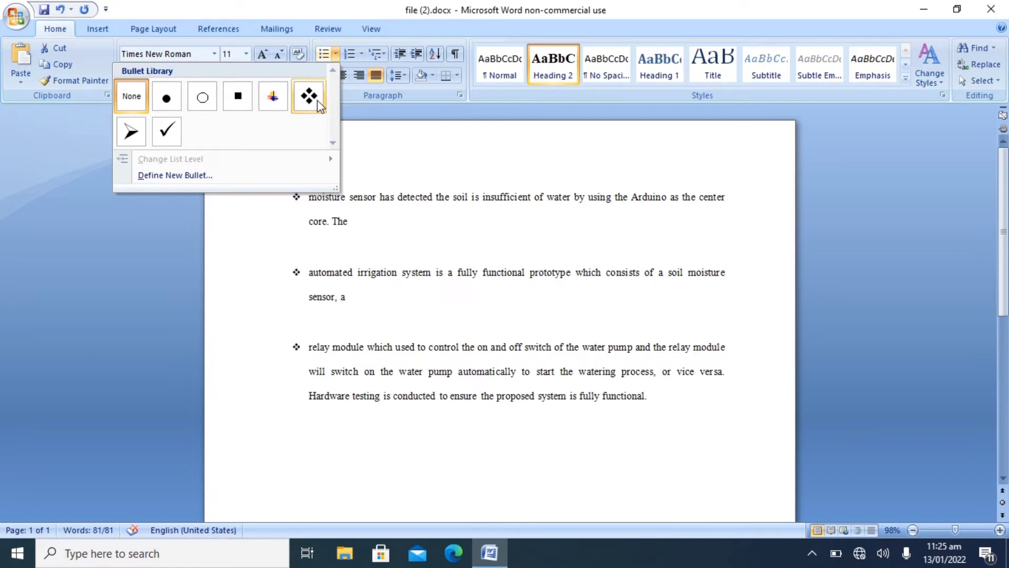
left_click(129, 132)
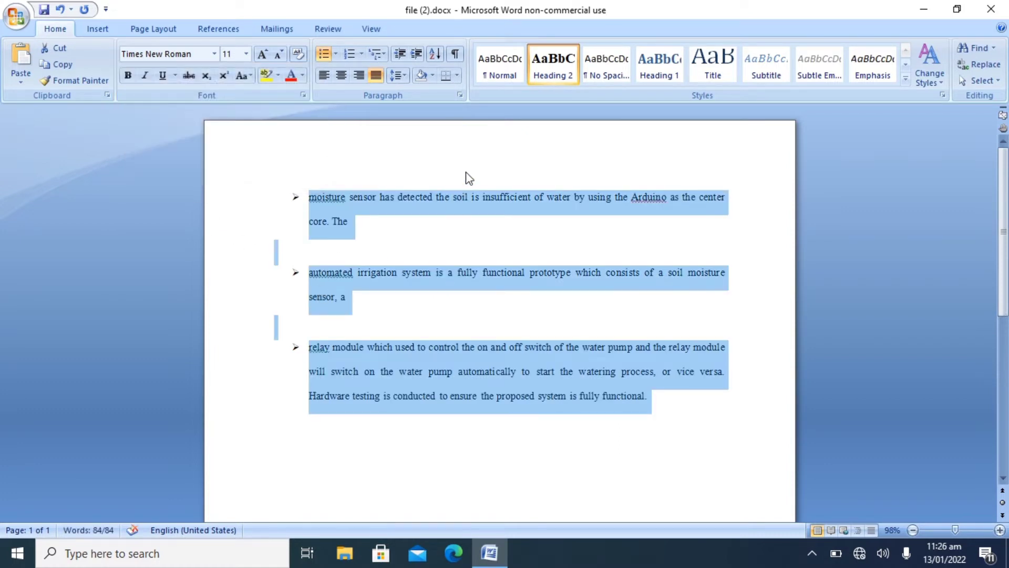
Step: Remove the arrowhead bullet from the first paragraph and from the remaining two paragraphs
left_click(463, 198)
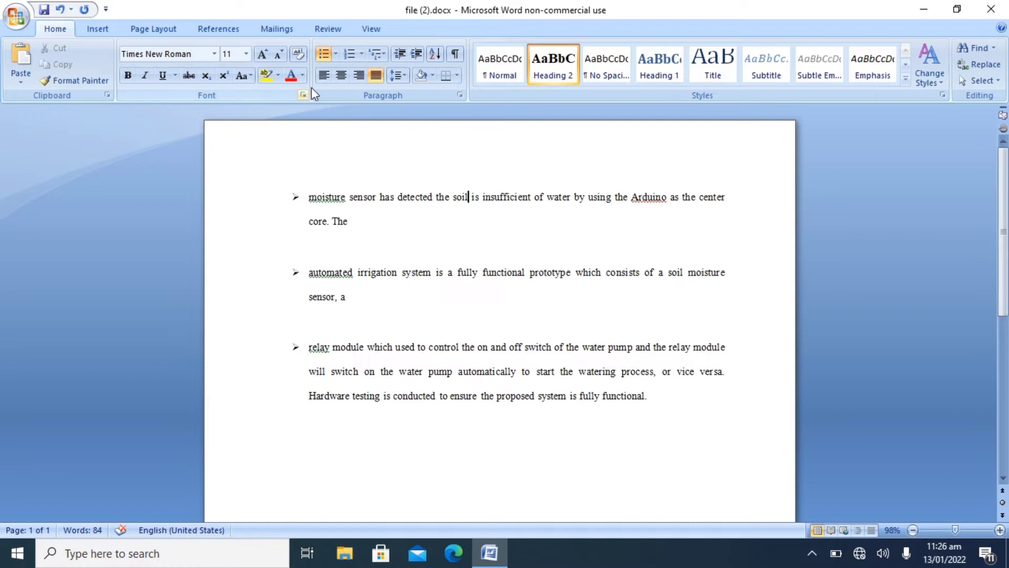
left_click(334, 54)
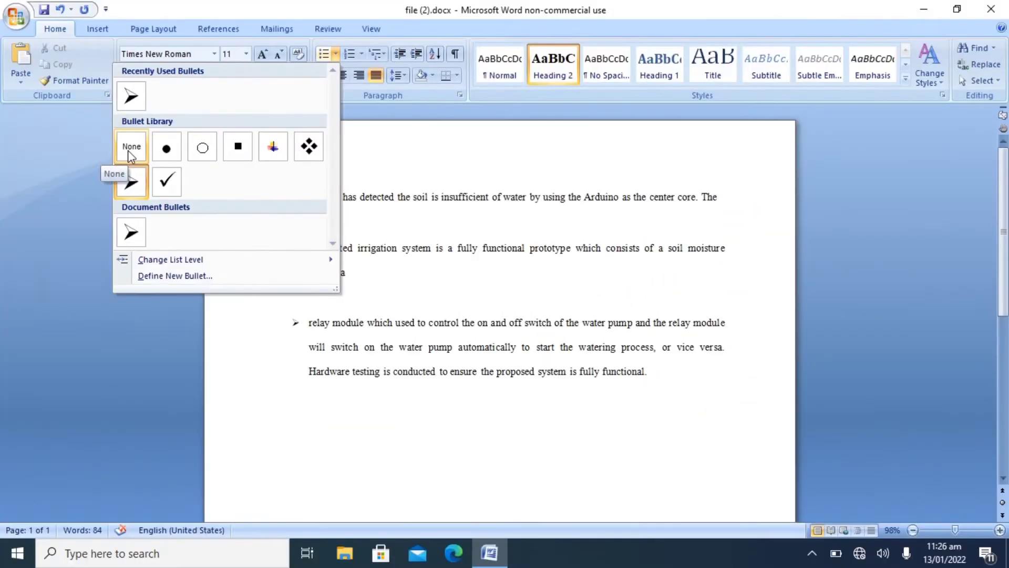
left_click(128, 150)
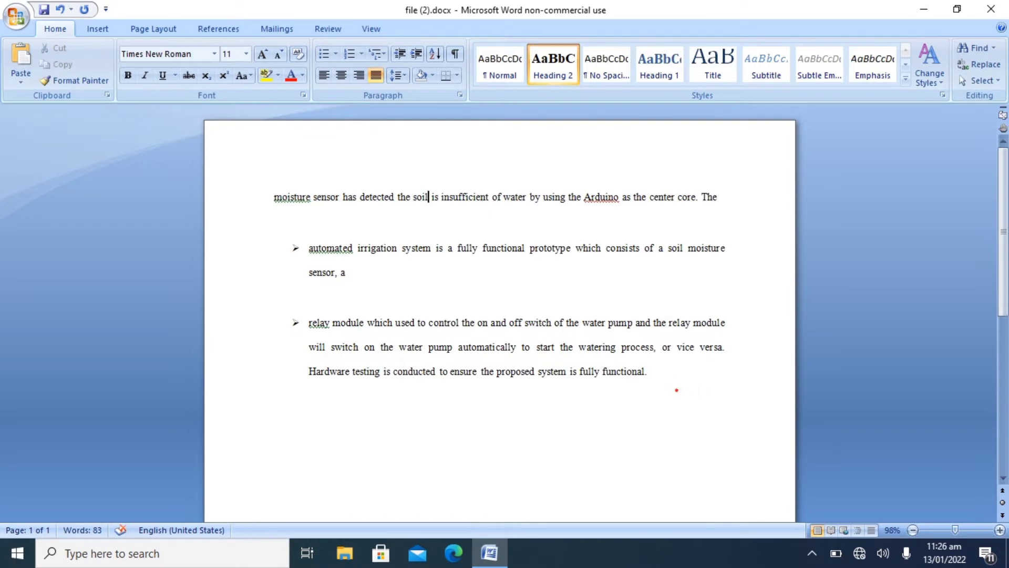
left_click_drag(675, 390, 309, 255)
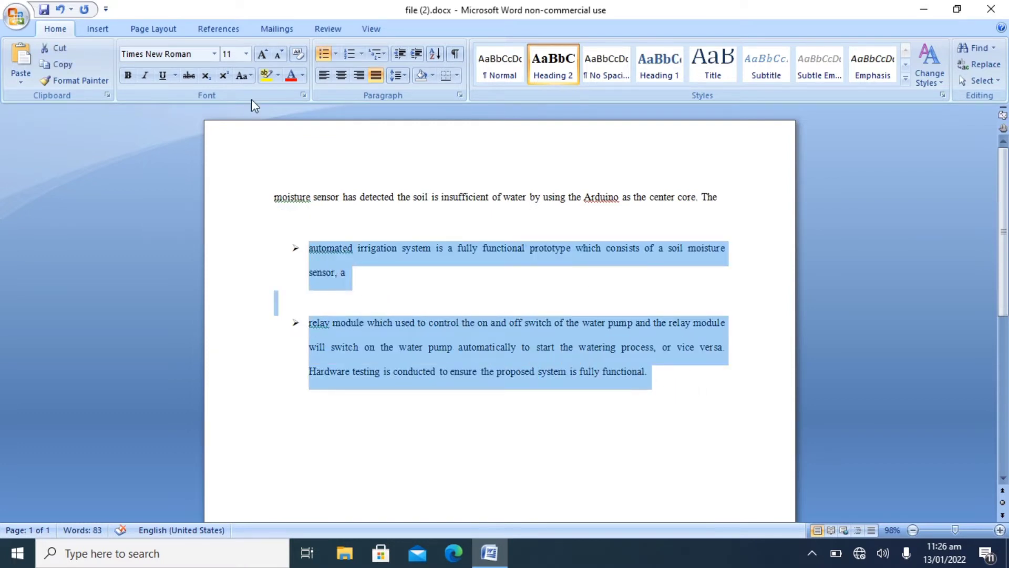
left_click(335, 54)
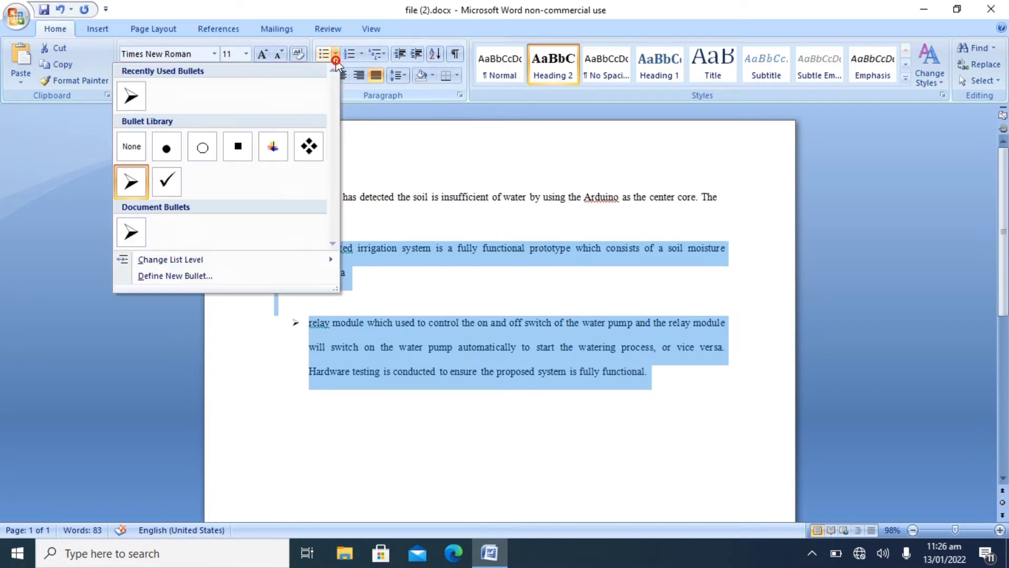
left_click(130, 149)
left_click(652, 454)
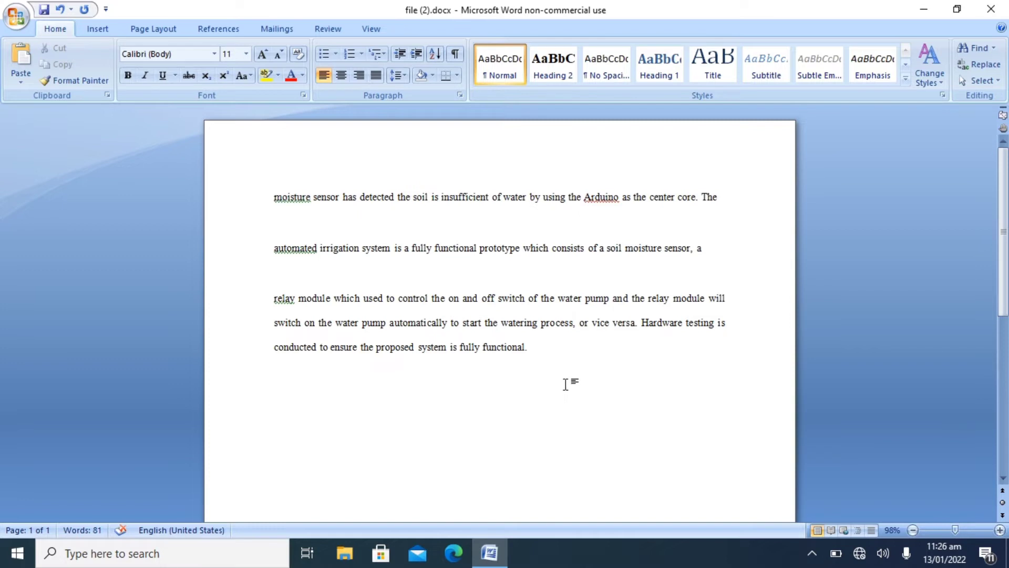
Step: Apply the A. B. C. numbering format to the whole text and remove it again
key("ctrl+a")
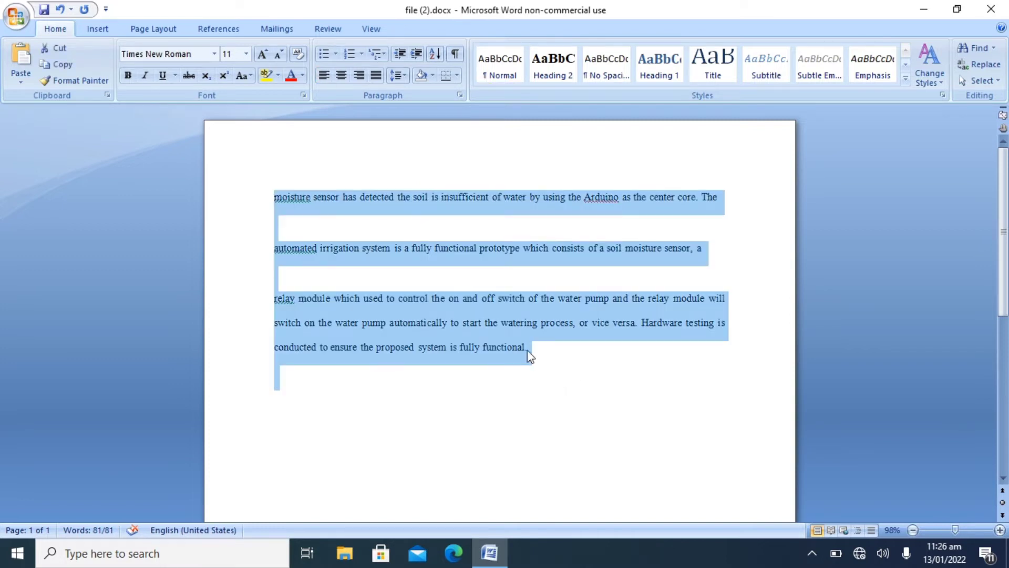
left_click(361, 54)
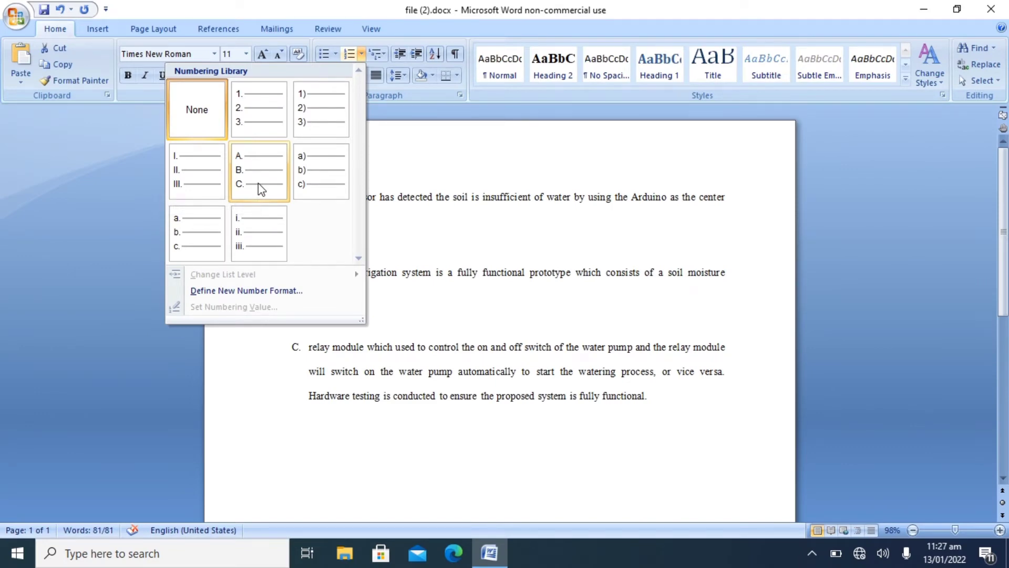
left_click(258, 183)
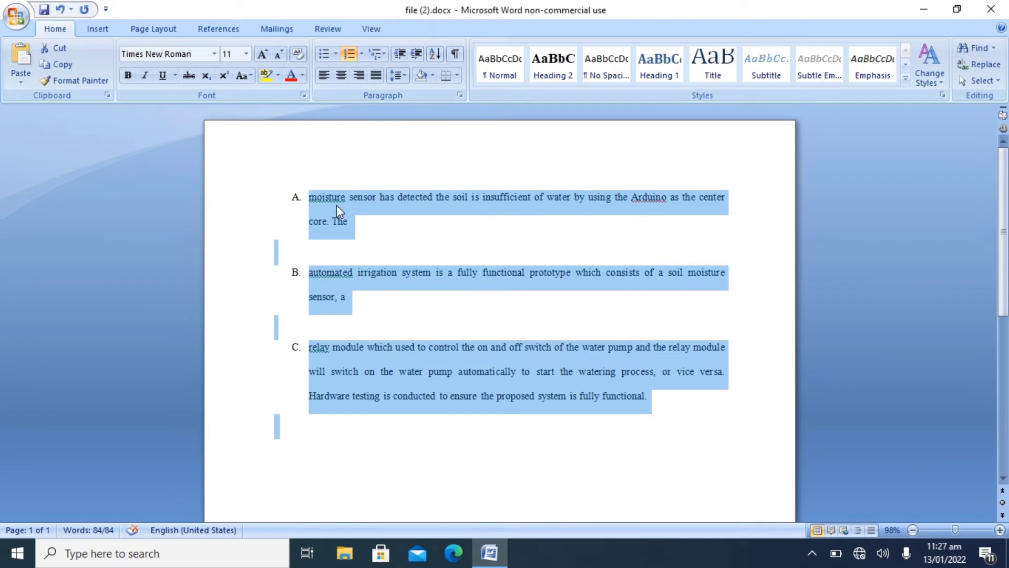
left_click(361, 55)
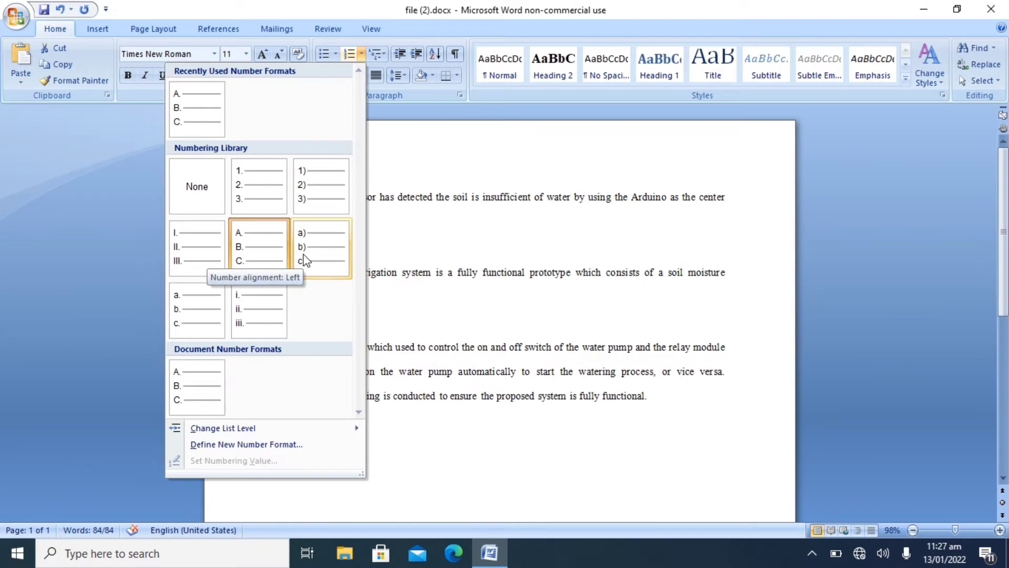
left_click(194, 198)
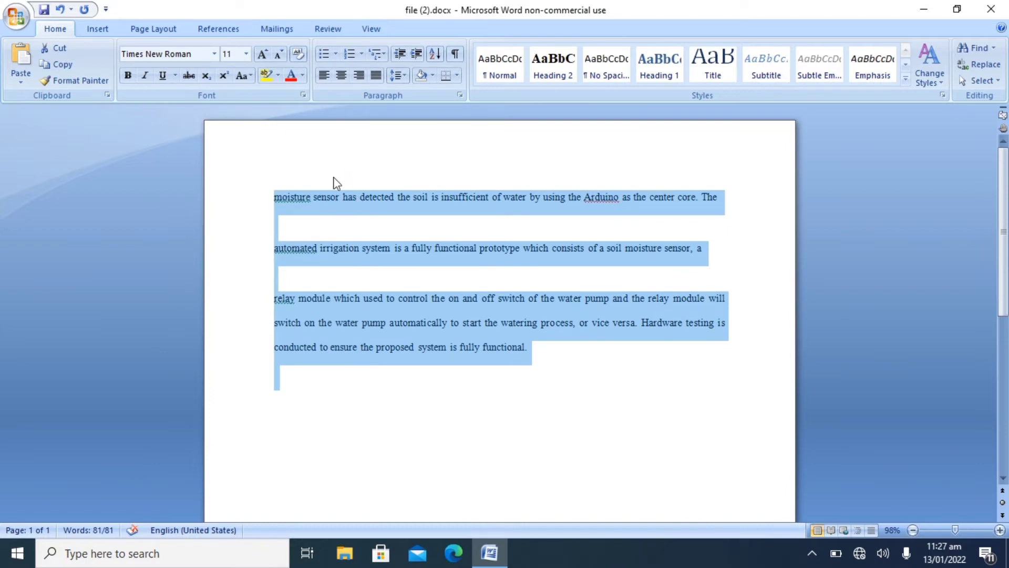
Step: Apply the multilevel list format 1) a) i) from the list library to the three paragraphs
left_click(384, 56)
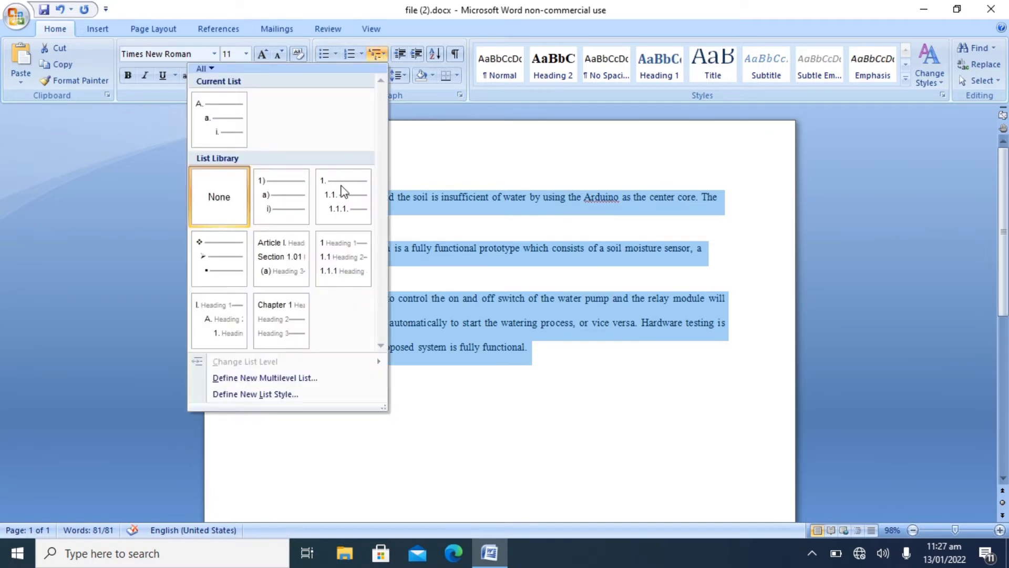
mouse_move(342, 197)
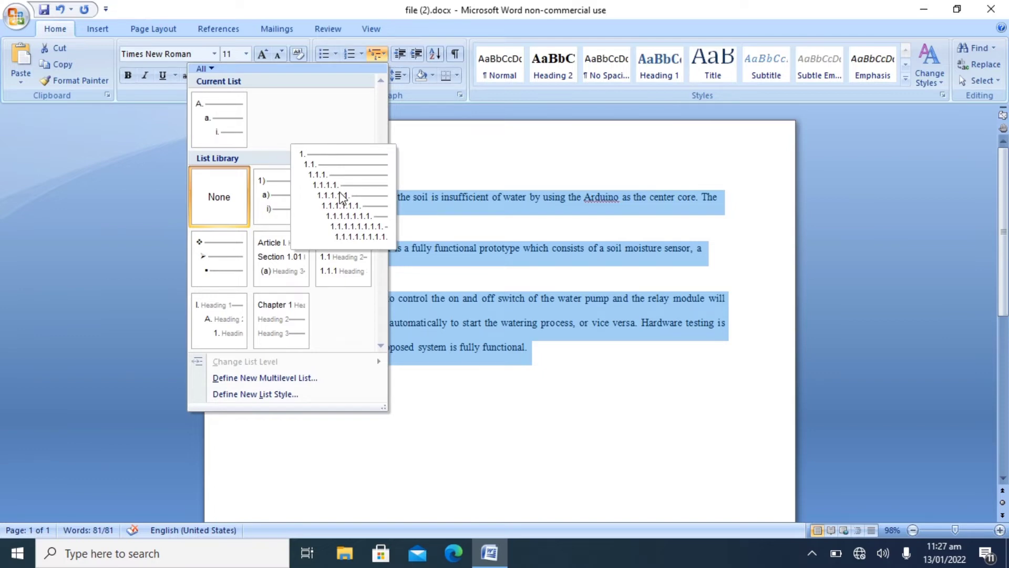
mouse_move(230, 235)
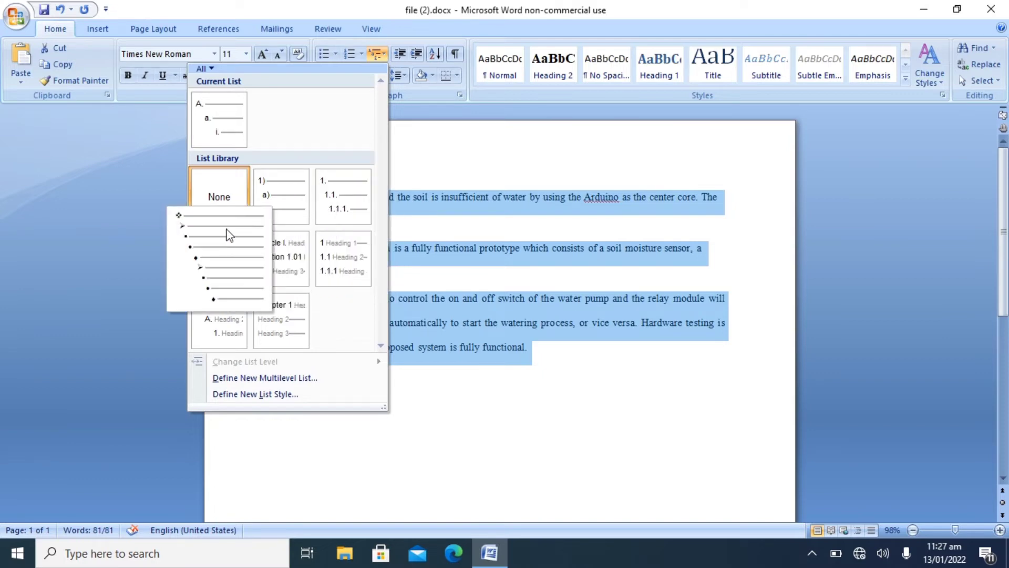
mouse_move(286, 272)
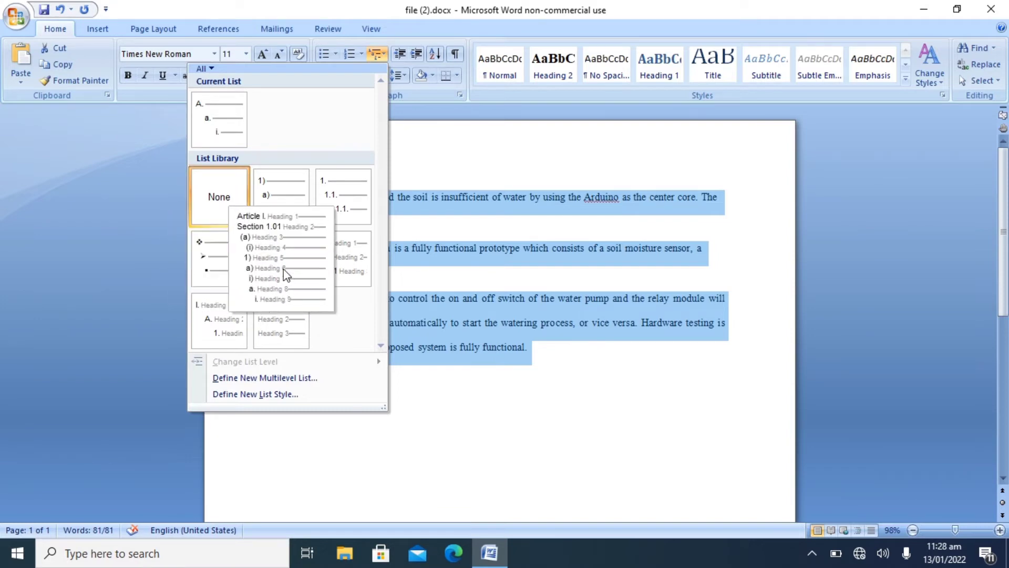
left_click(282, 202)
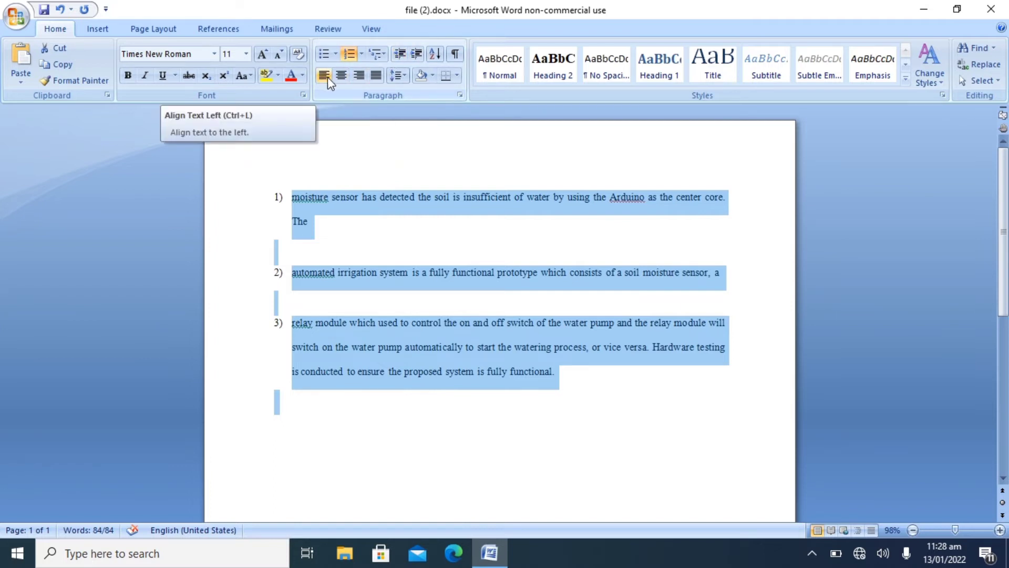
left_click(340, 163)
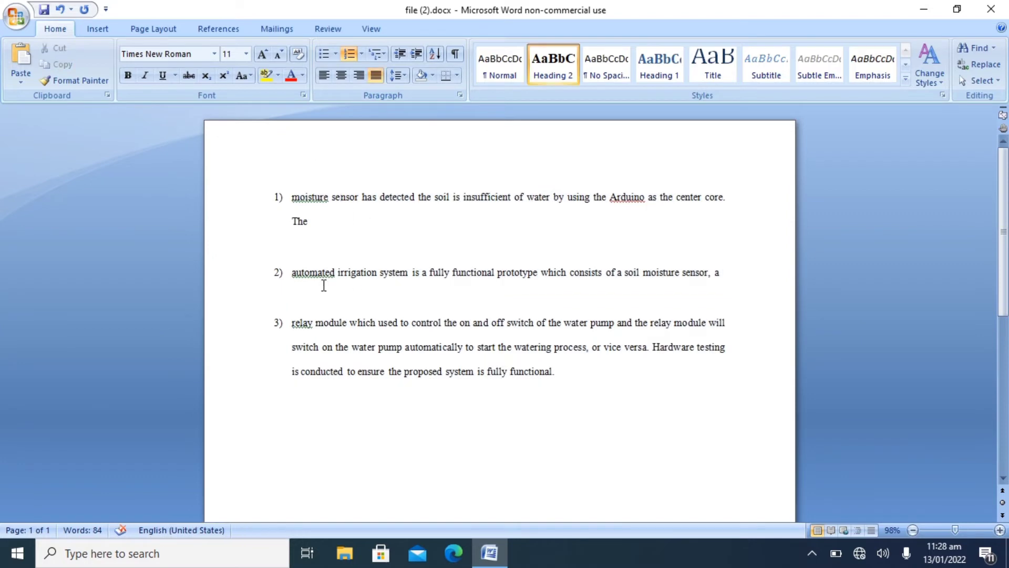
Step: Copy the word "automated" from the second list item and paste it on a new line above the list
left_click_drag(291, 274, 336, 275)
key("ctrl+c")
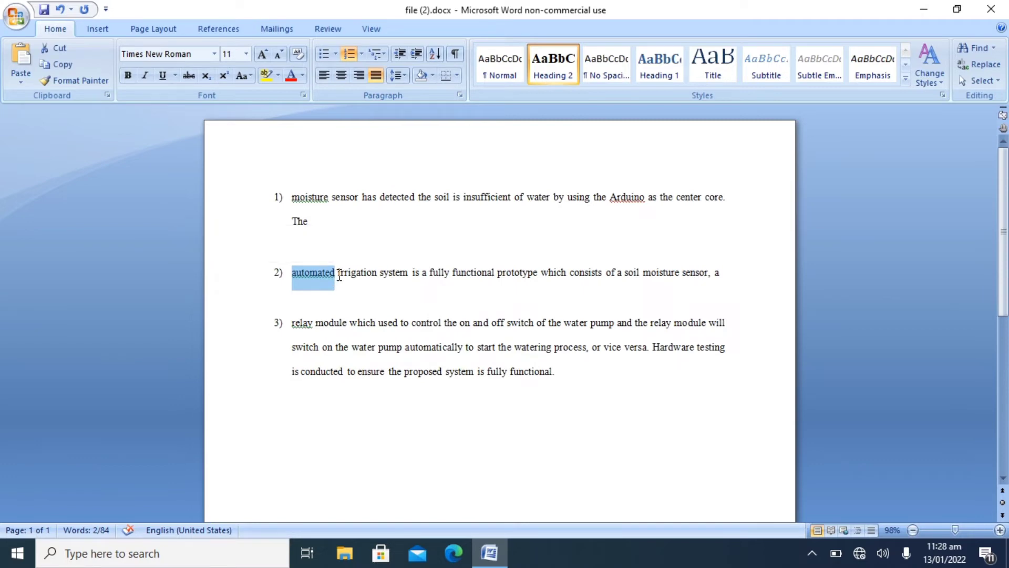
left_click(330, 174)
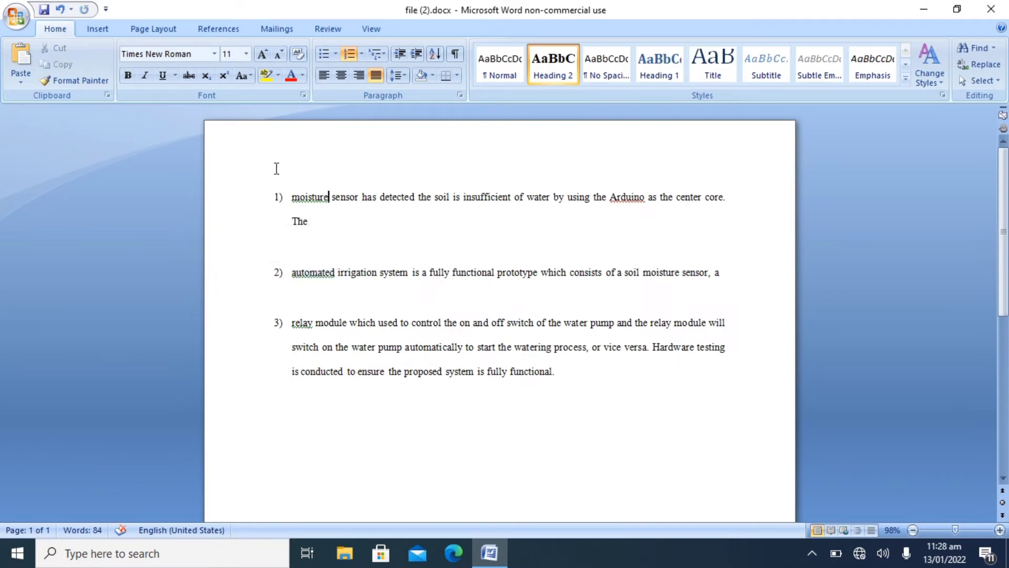
left_click(275, 187)
key("Return")
left_click(336, 200)
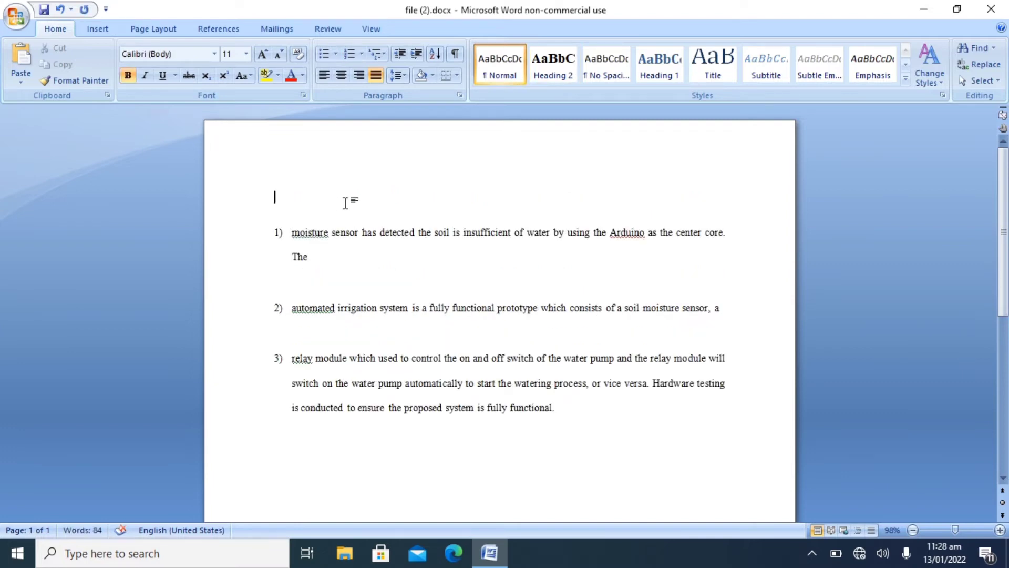
key("ctrl+v")
Step: Try right and left alignment on the "automated" line above the list and leave it centred
left_click_drag(270, 198, 330, 198)
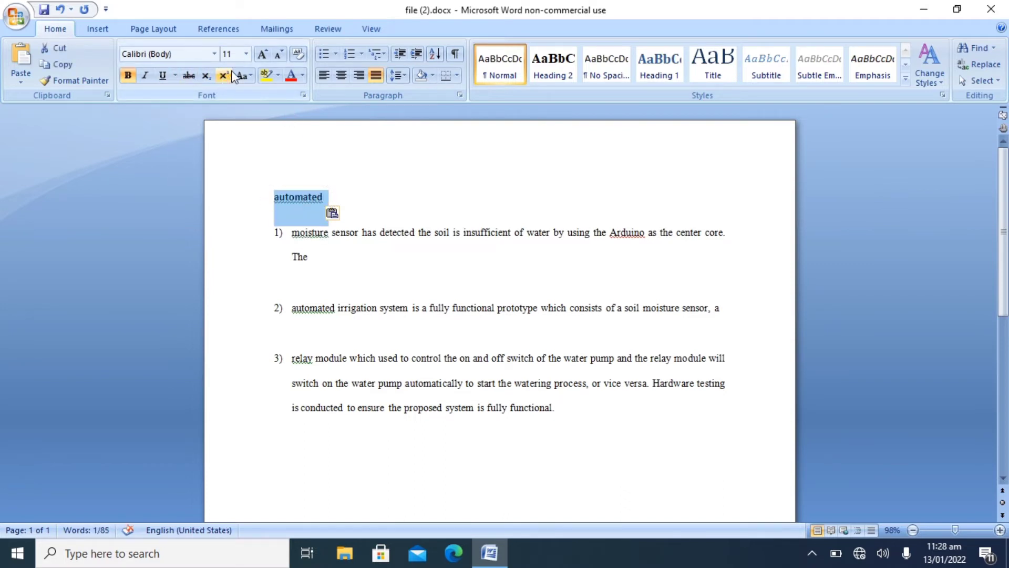
left_click(340, 77)
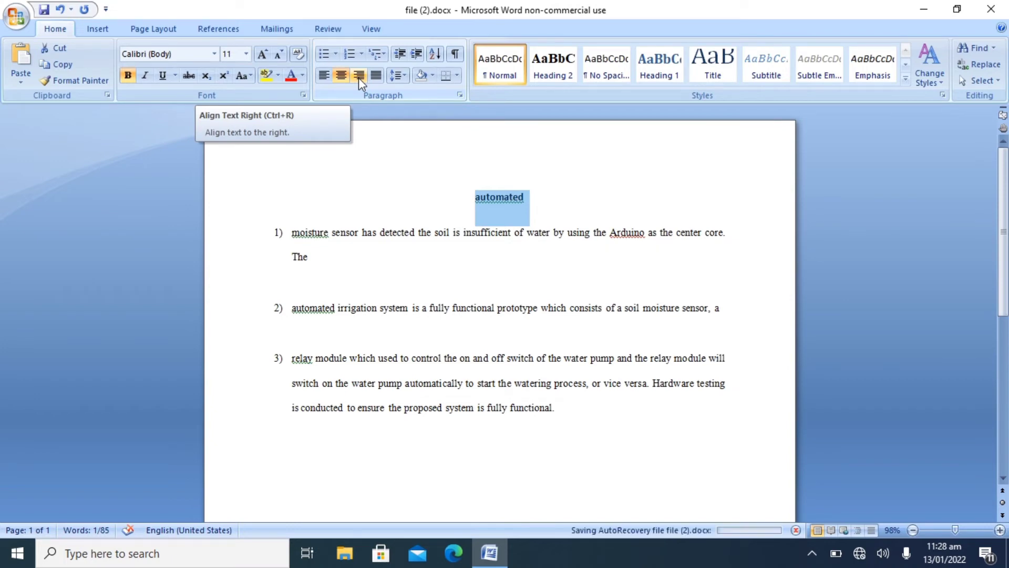
double_click(359, 78)
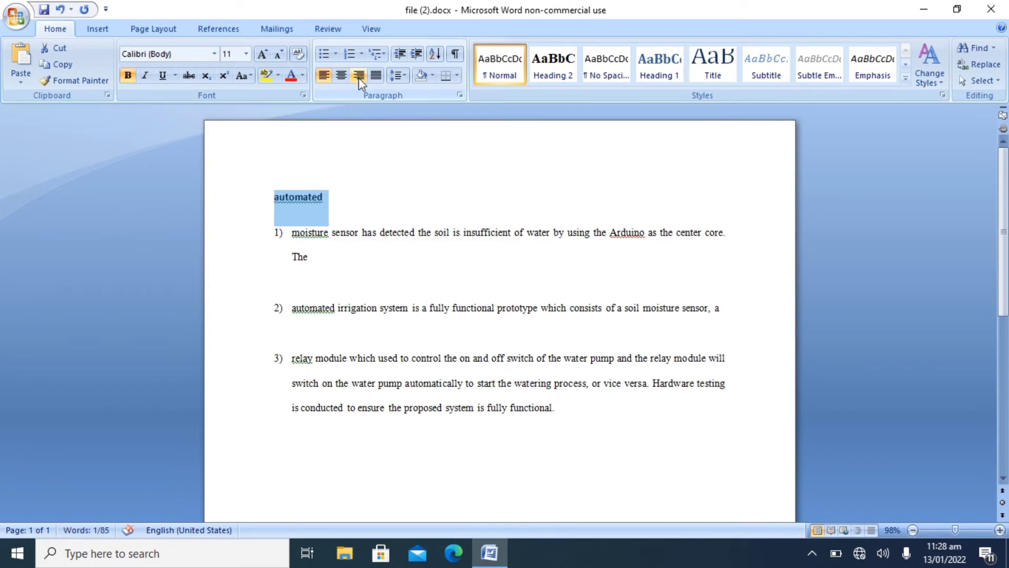
left_click(358, 77)
left_click(359, 77)
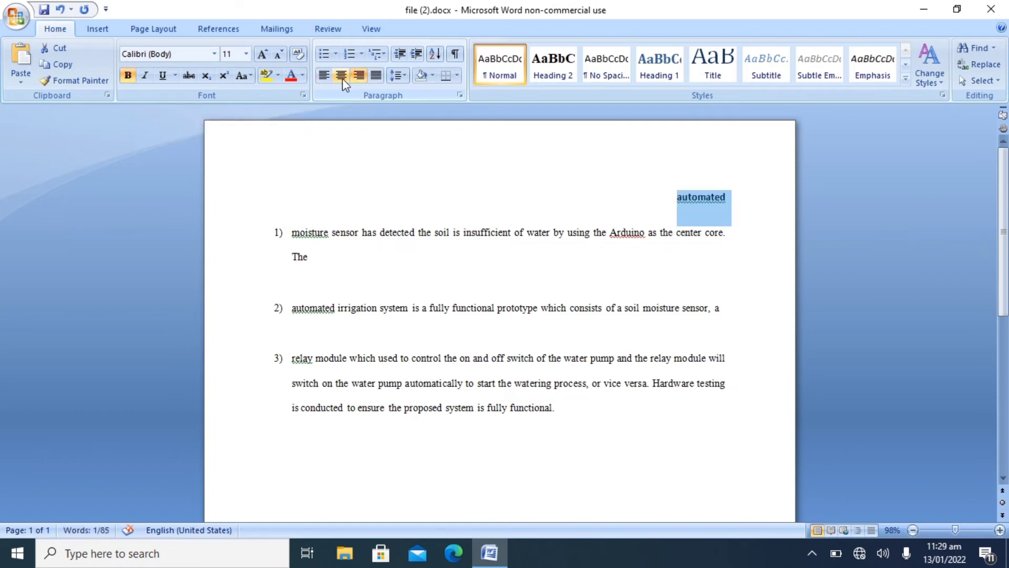
left_click(324, 78)
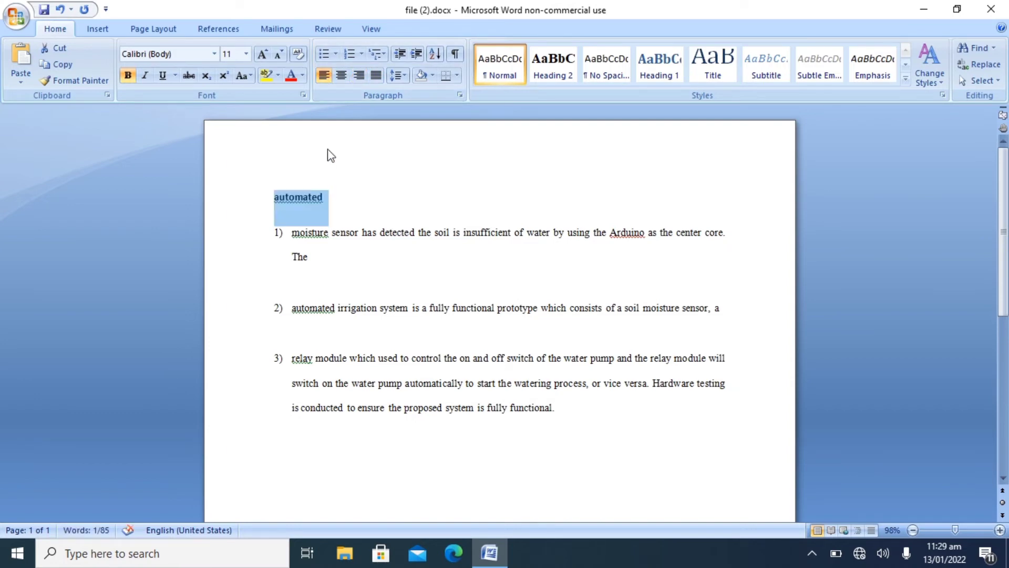
left_click(342, 78)
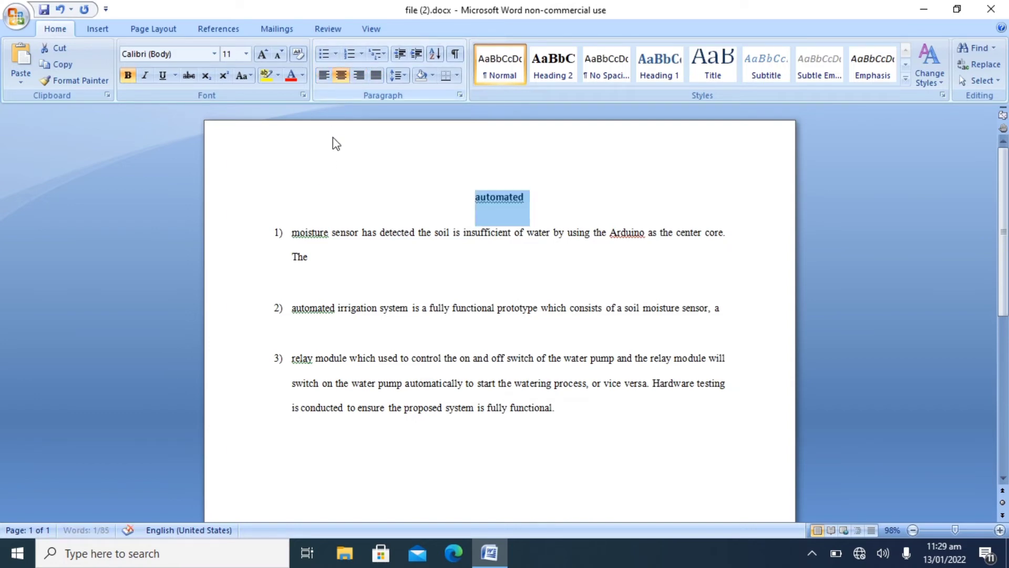
Step: Set the font size of the centred "automated" heading to 22
left_click(245, 54)
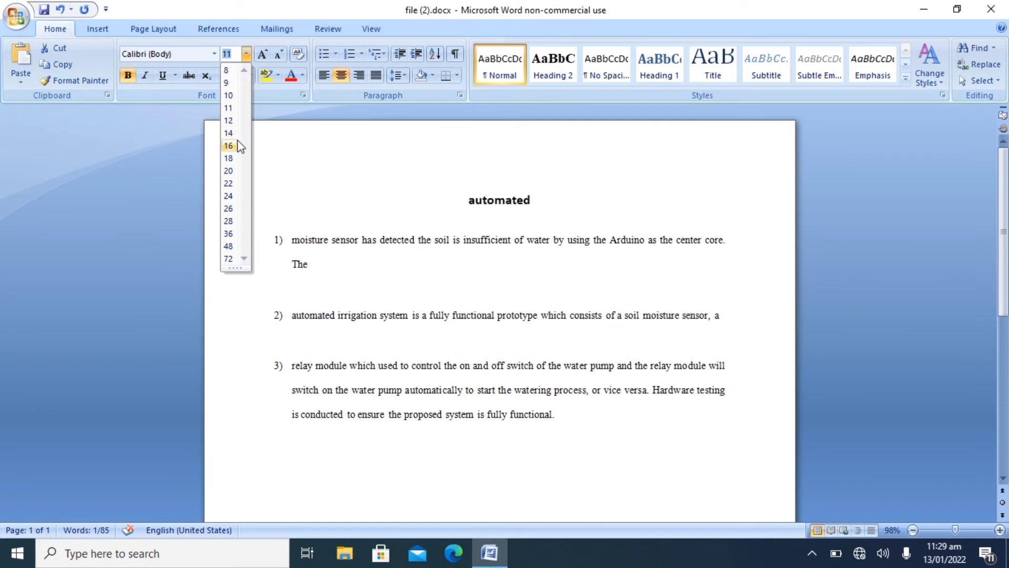
left_click(229, 183)
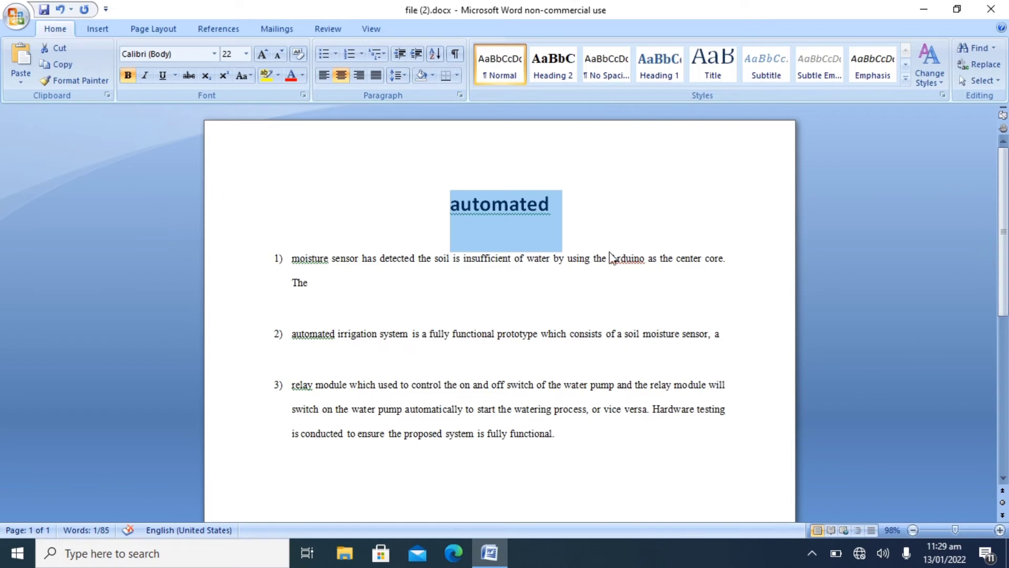
left_click(619, 233)
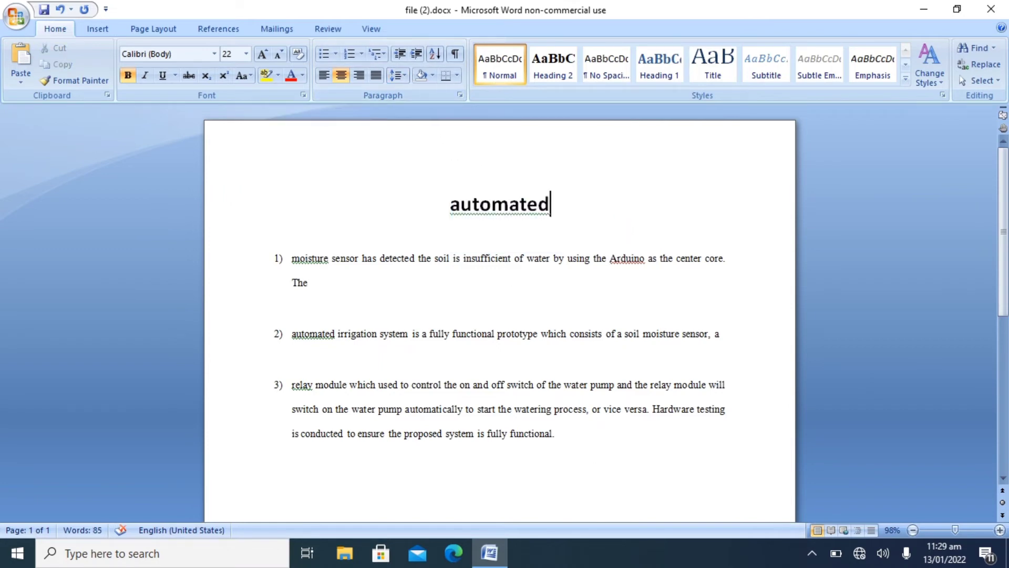
Step: Set the font size of the three numbered paragraphs below the heading to 16
left_click_drag(557, 438, 289, 257)
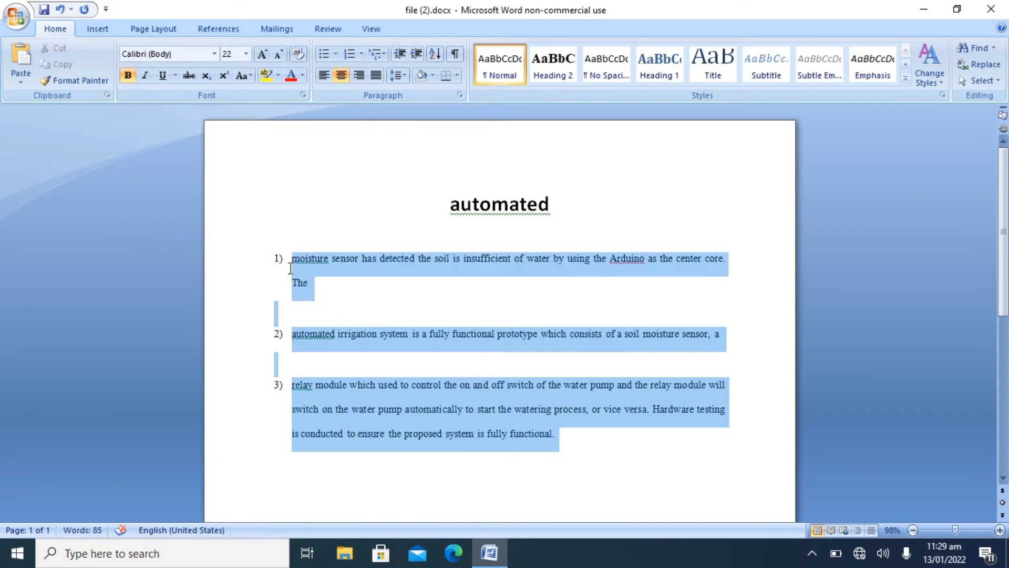
left_click(246, 53)
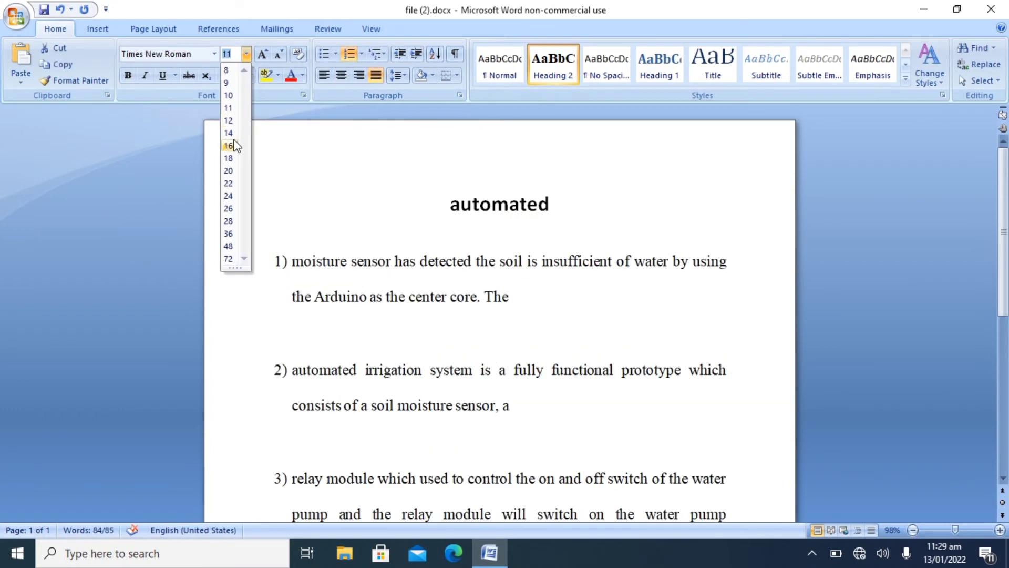
left_click(234, 146)
Step: Try 1.0 line spacing on the three numbered paragraphs and set it to 1.5
left_click(406, 77)
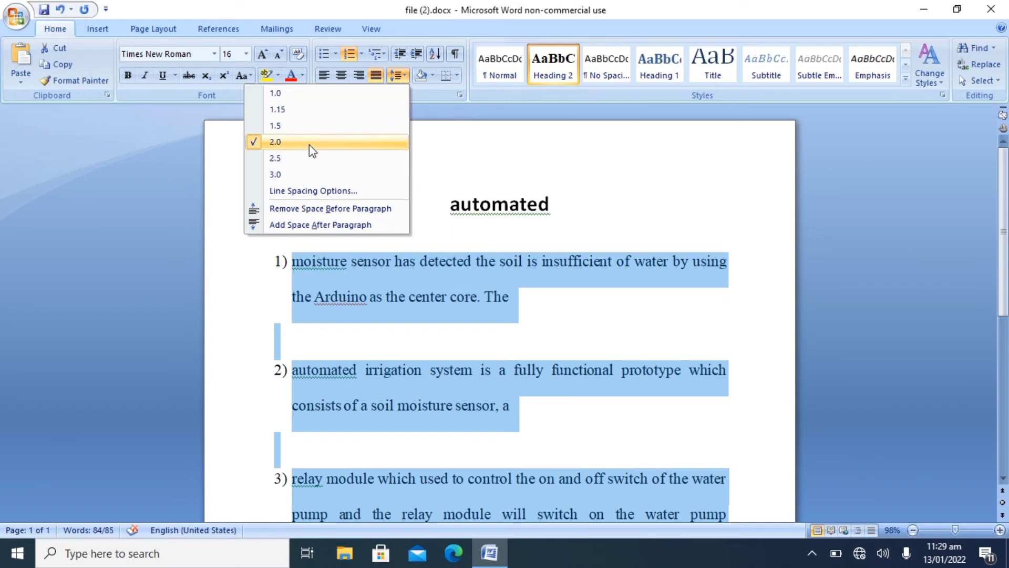
left_click(317, 97)
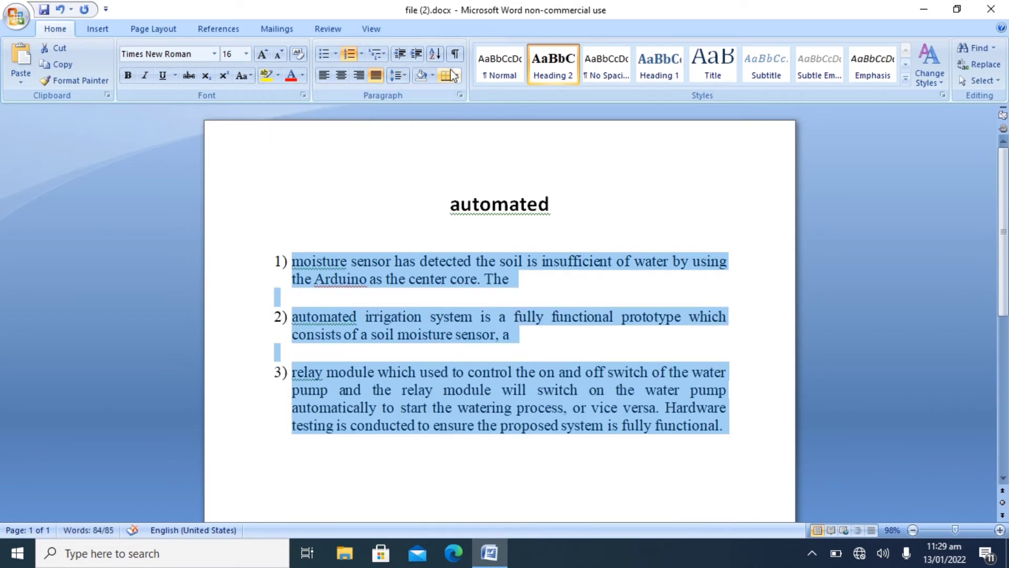
left_click(404, 74)
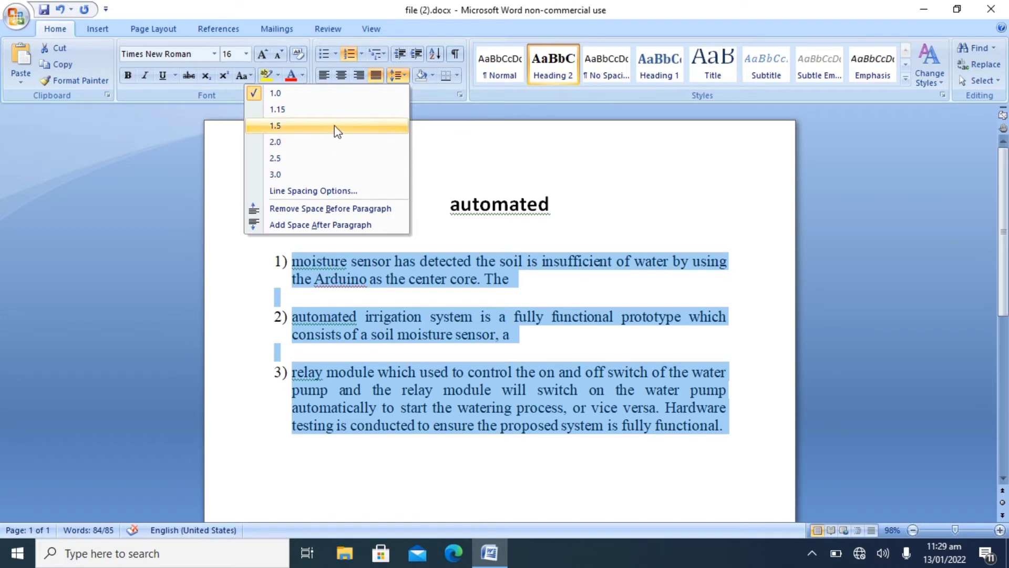
left_click(336, 141)
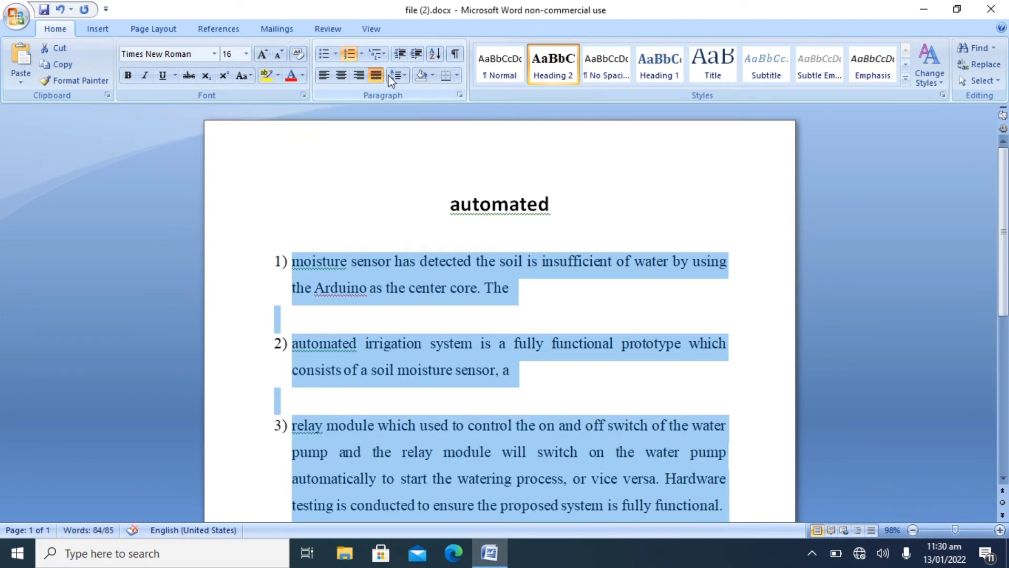
left_click(404, 77)
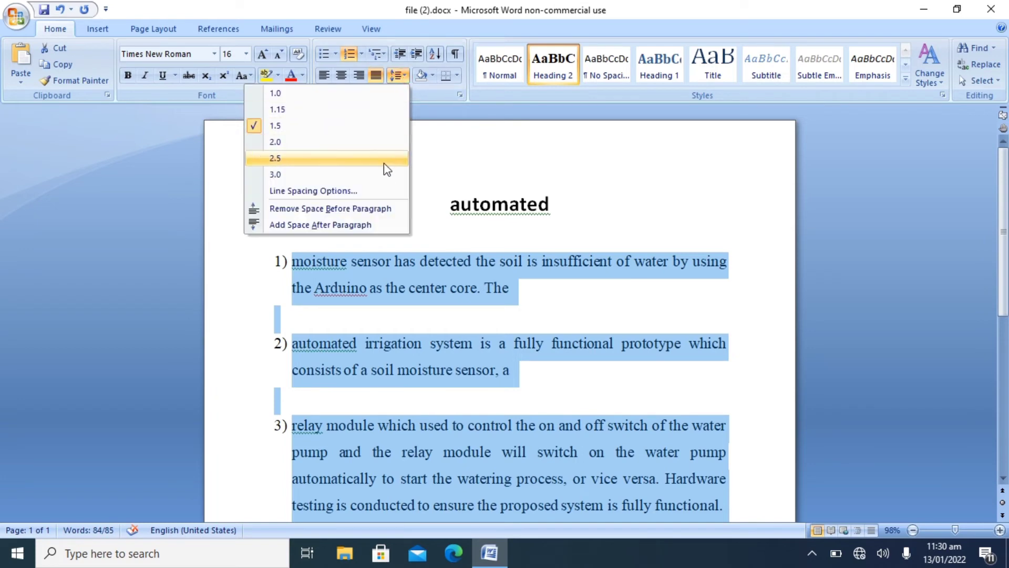
left_click(444, 159)
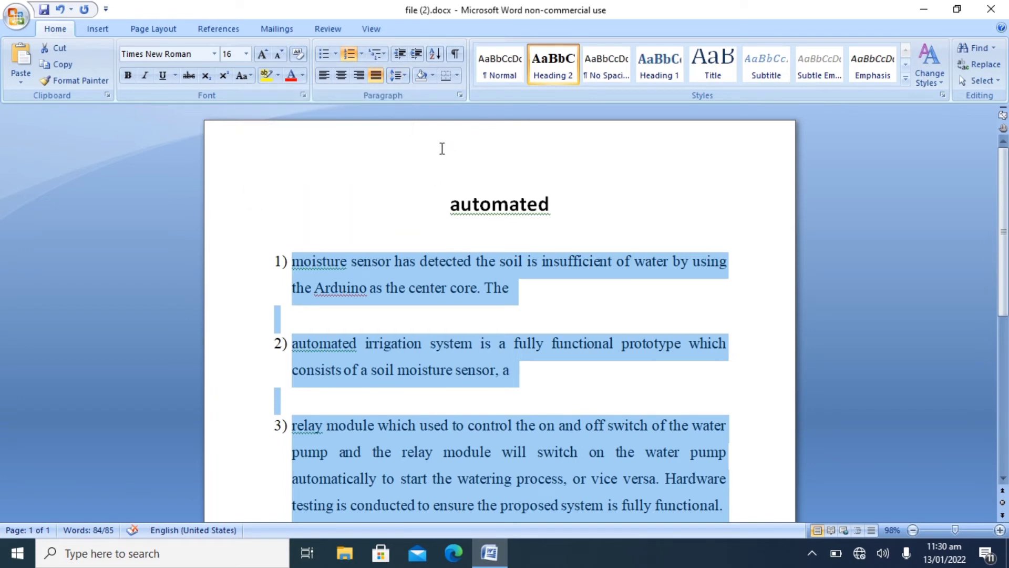
left_click(431, 75)
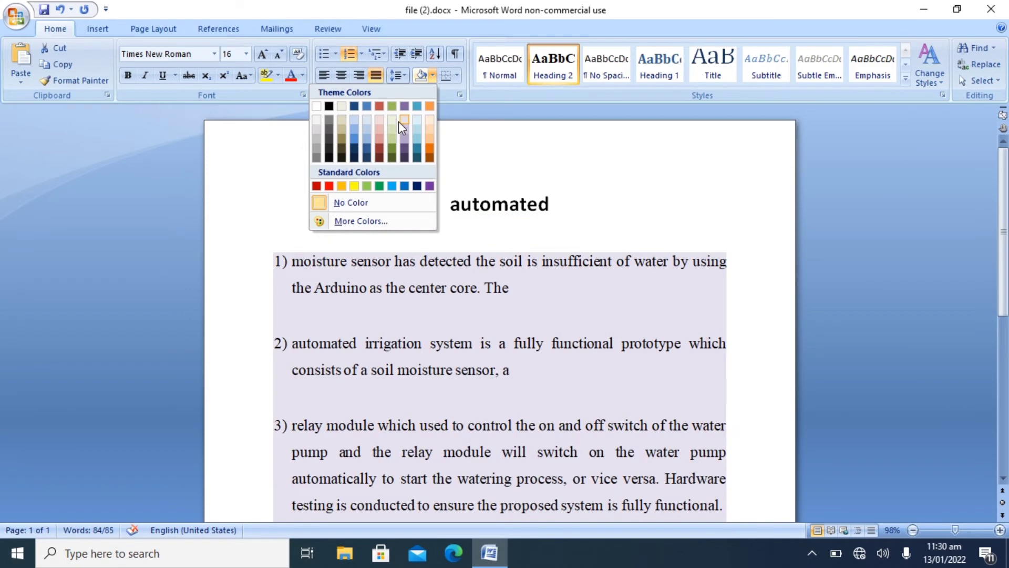
left_click(456, 125)
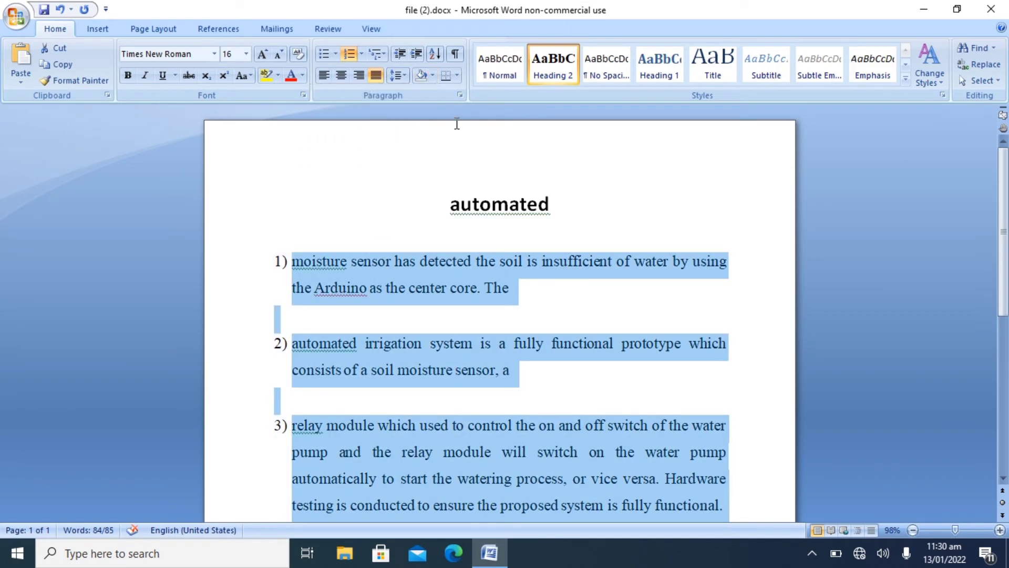
left_click(432, 75)
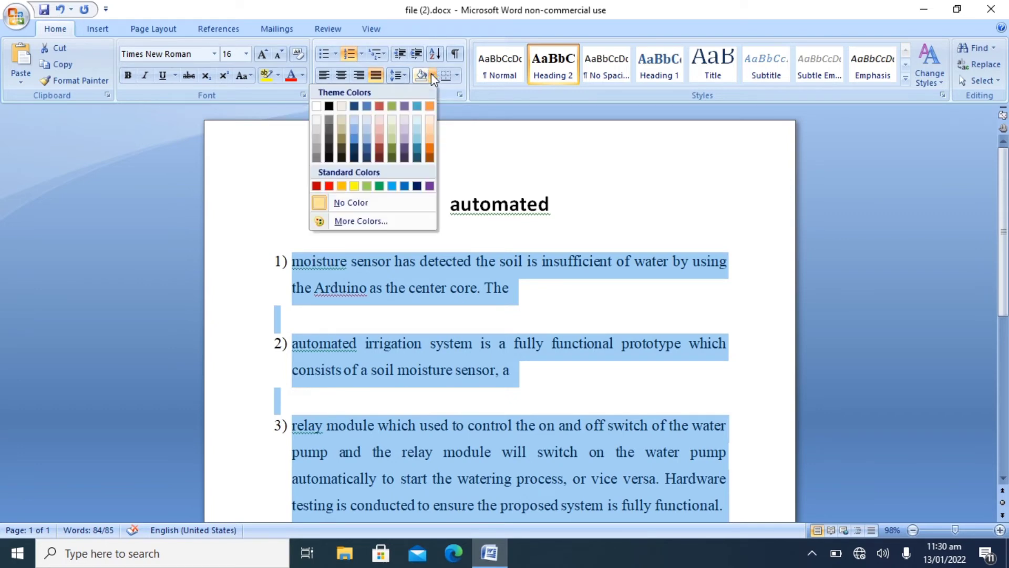
left_click(671, 235)
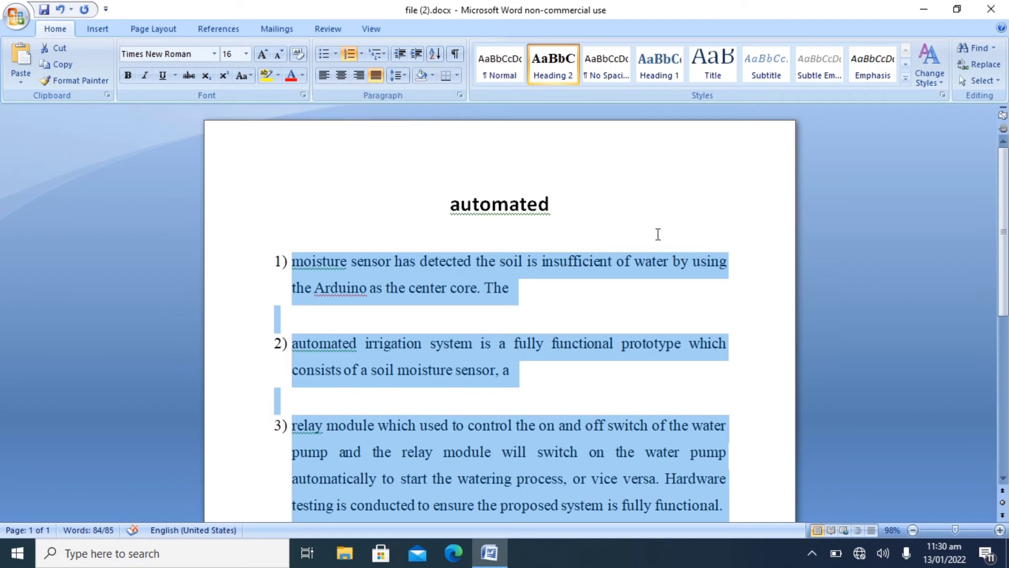
left_click(584, 343)
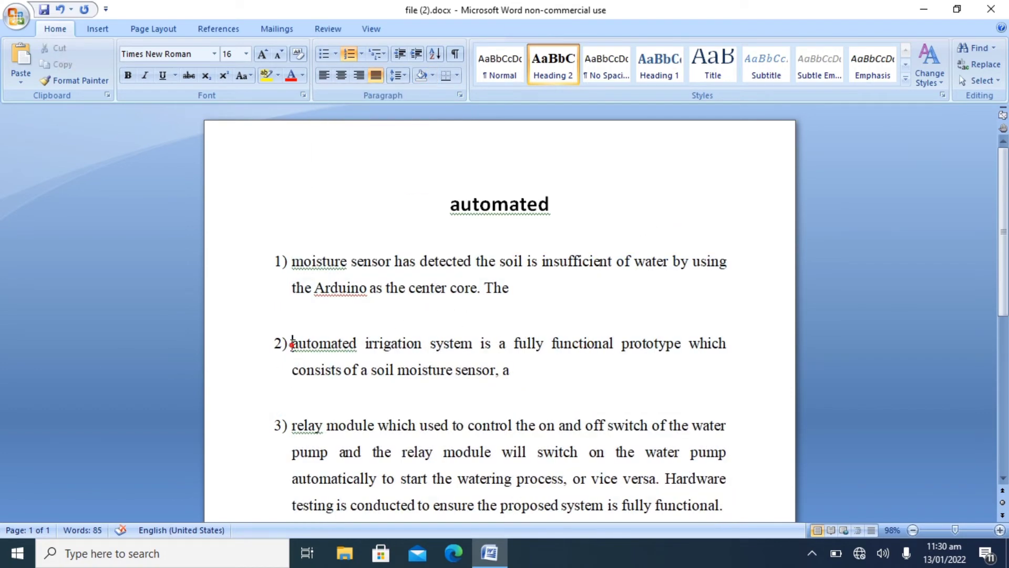
Step: Shade the second list item, starting with "automated irrigation system", in light red
mouse_move(293, 344)
left_mouse_down()
mouse_move(461, 342)
mouse_move(514, 354)
mouse_move(519, 367)
left_mouse_up()
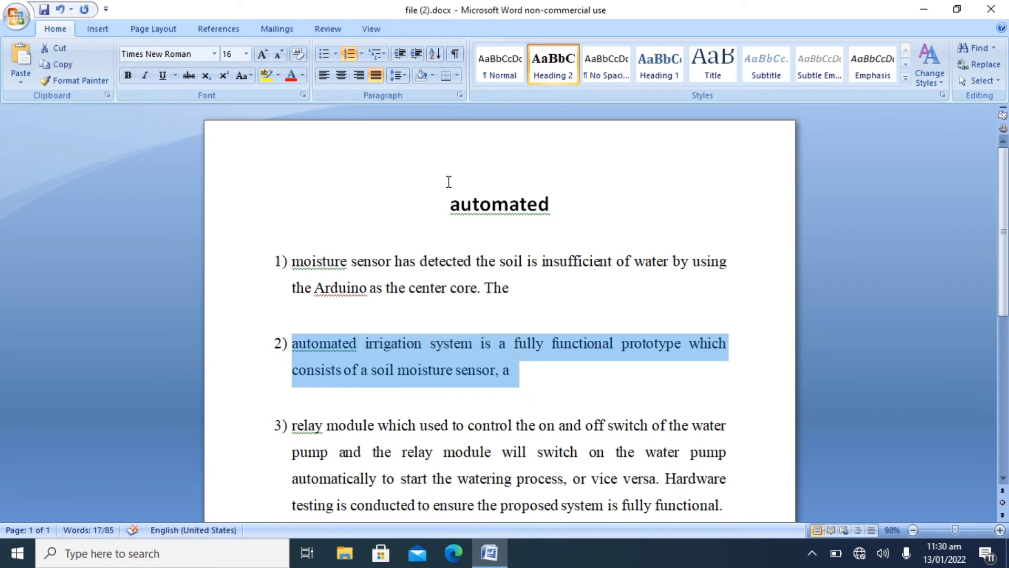
left_click(431, 77)
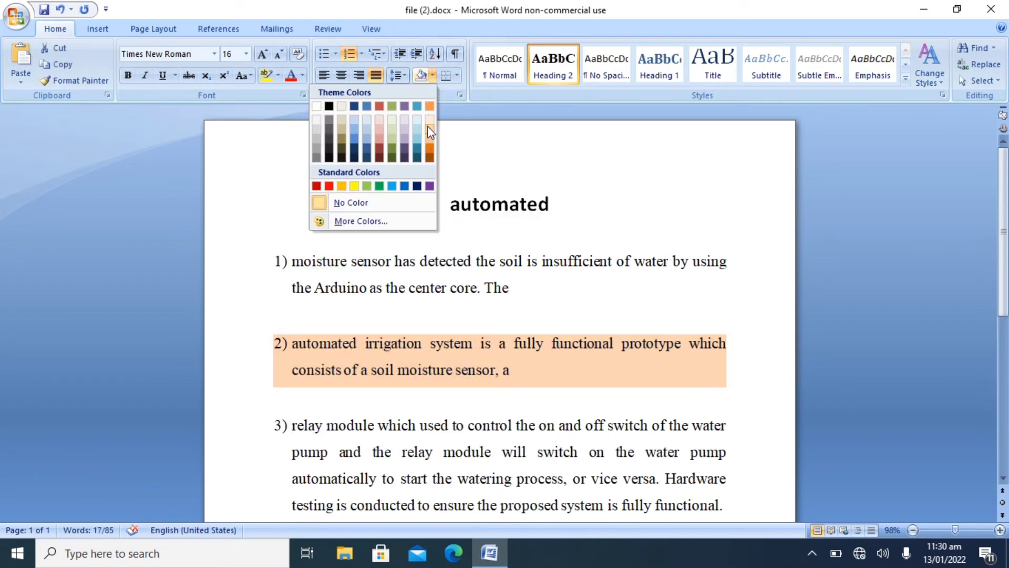
left_click(380, 126)
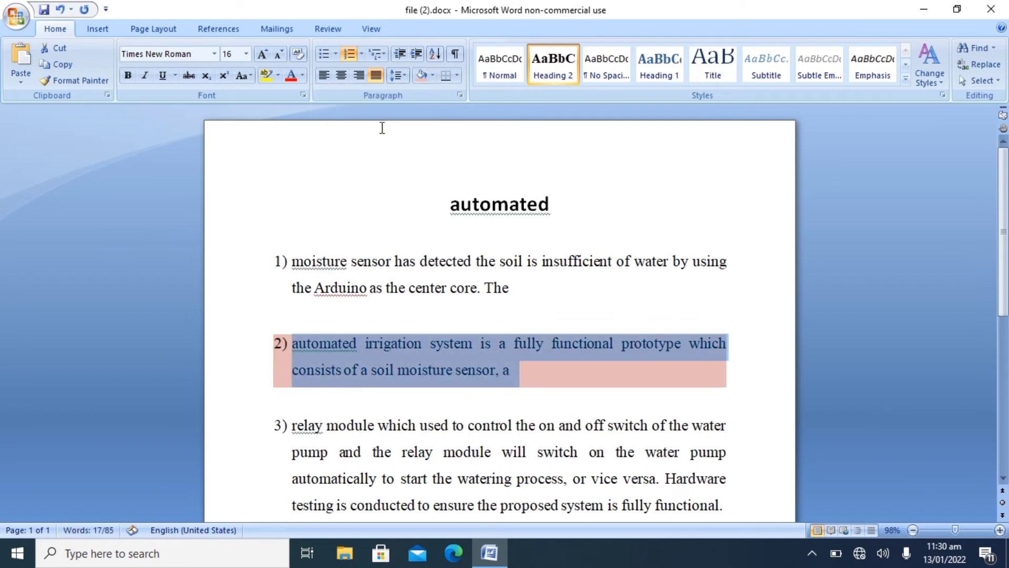
left_click(644, 290)
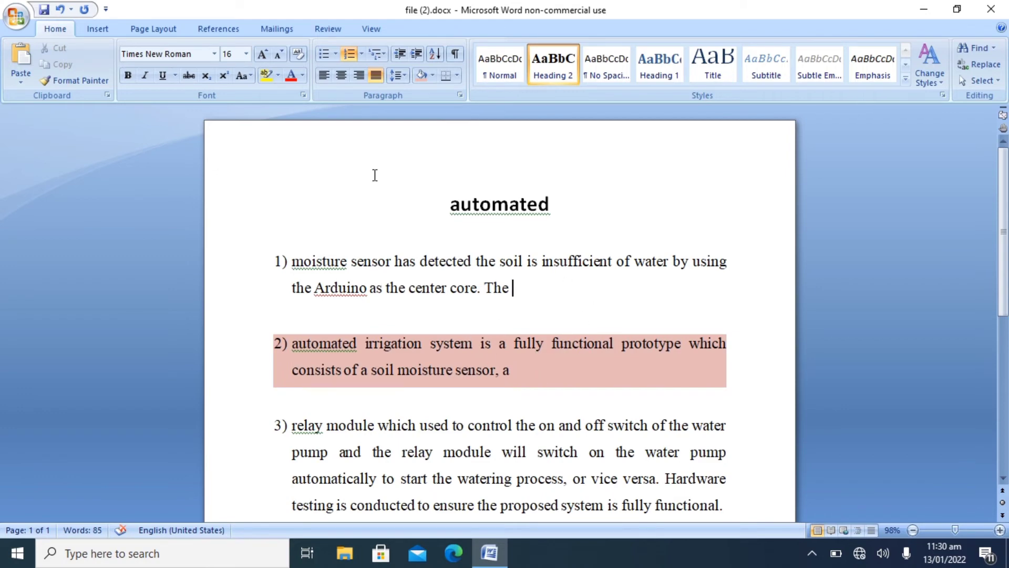
Step: Add a top border to the shaded second list item
left_click(458, 76)
left_click(626, 334)
left_click_drag(514, 371, 340, 341)
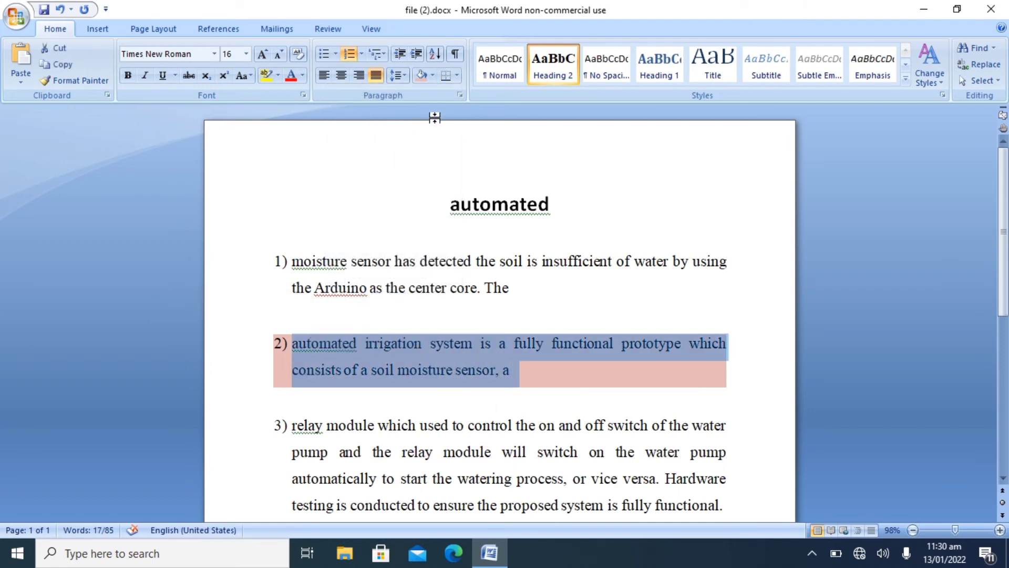
left_click(456, 75)
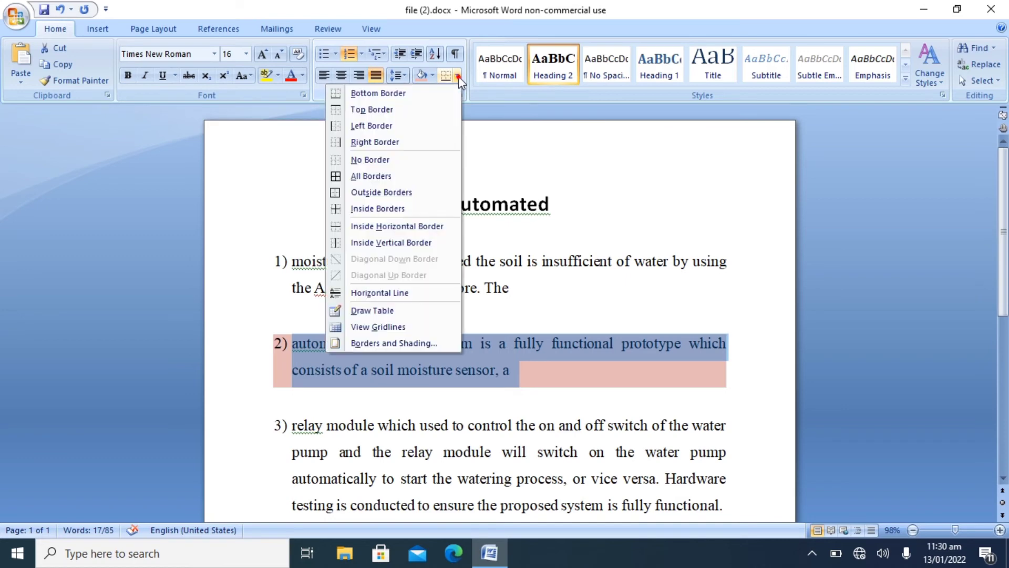
left_click(402, 111)
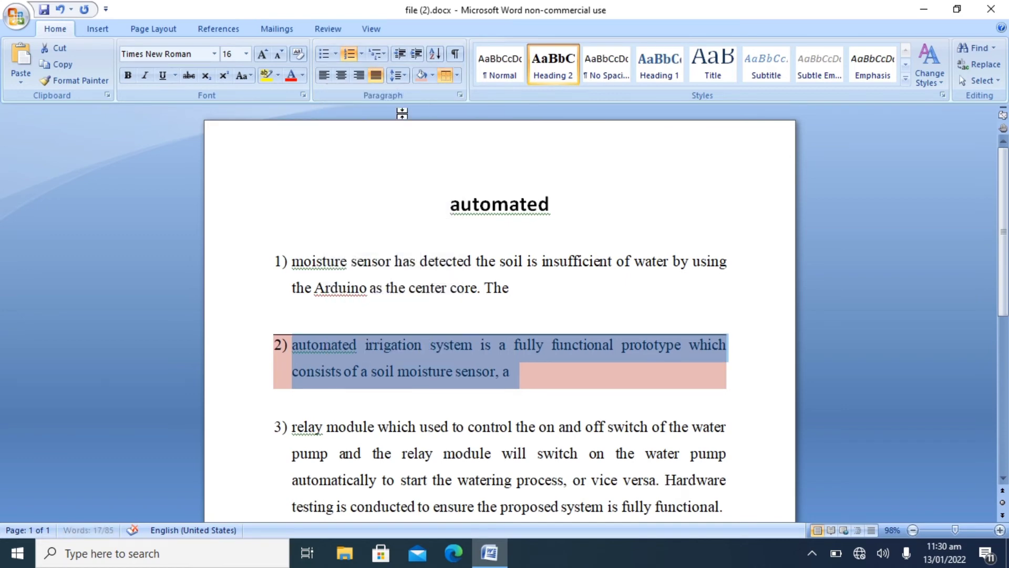
left_click(525, 309)
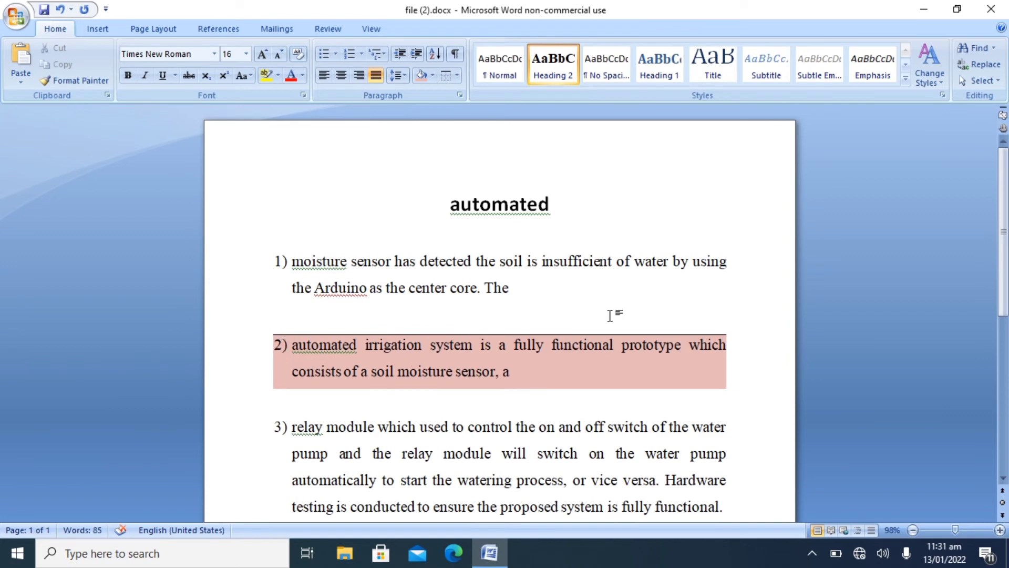
Step: Apply All Borders to the shaded second list item so that it is fully boxed
left_click(457, 76)
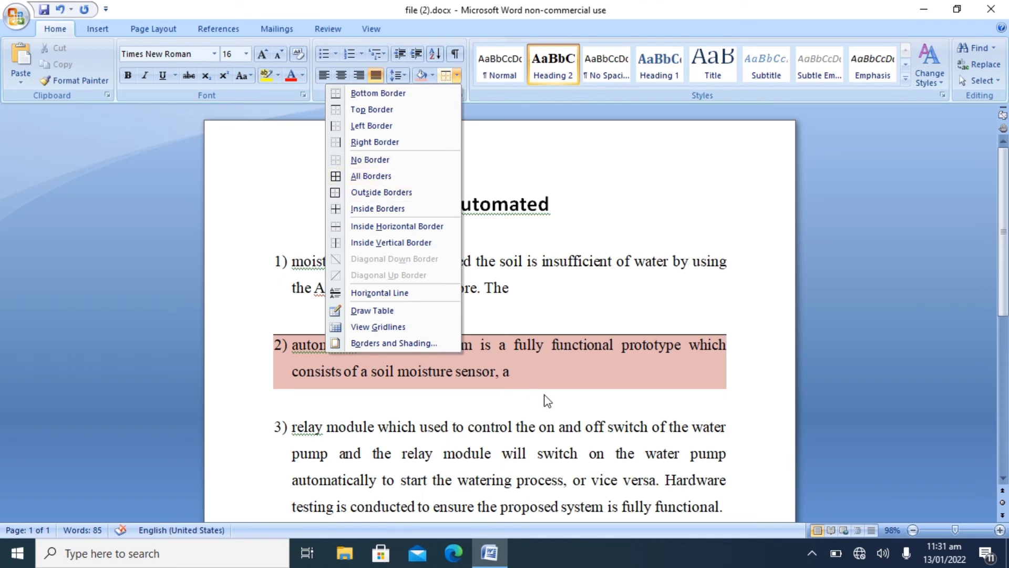
left_click(532, 383)
left_click_drag(523, 377, 315, 338)
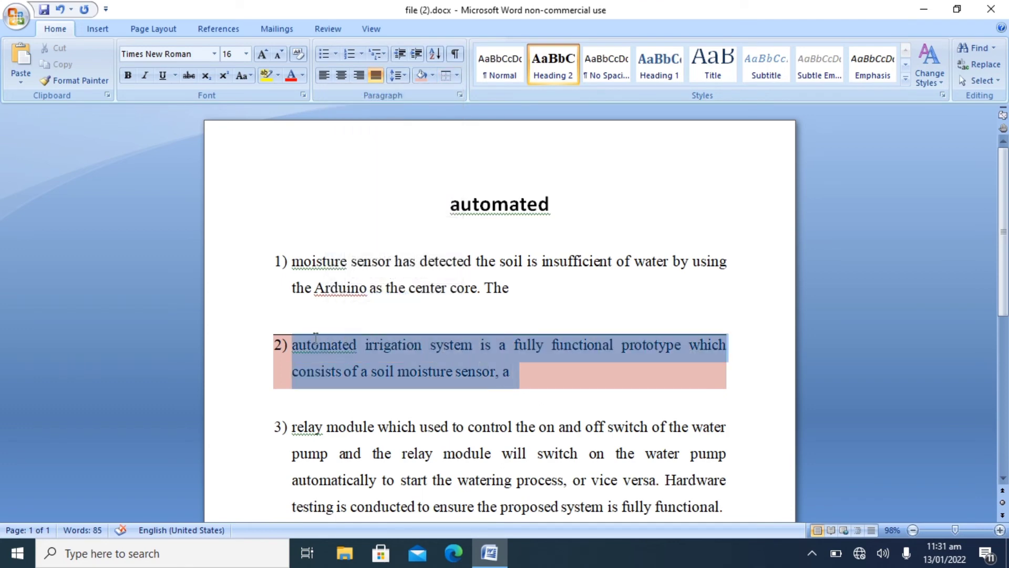
left_click(458, 75)
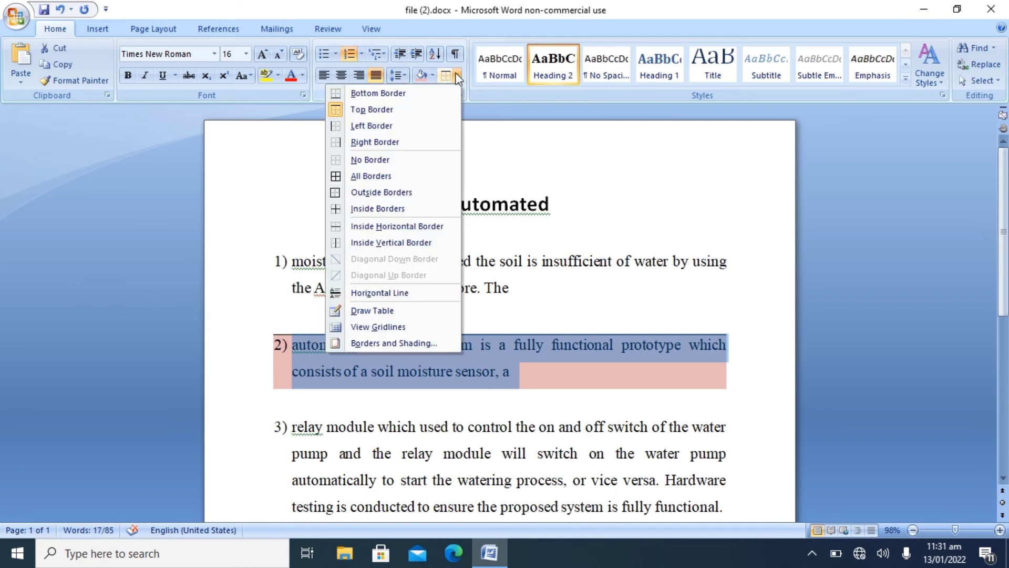
left_click(400, 176)
left_click(722, 298)
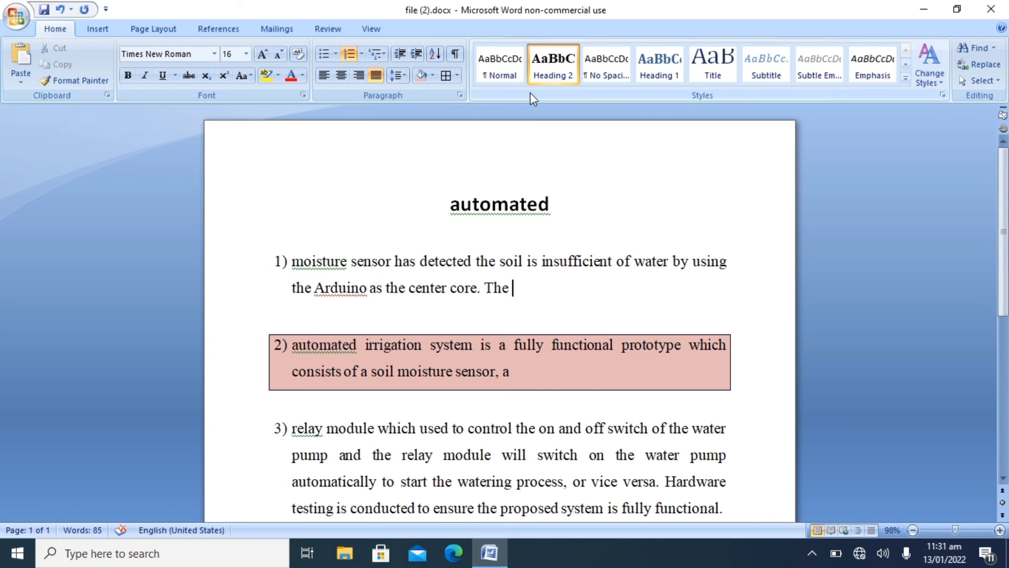
Step: Select the whole text, from the heading to the last list item, and preview the Normal style on it
scroll(659, 405, "down", 3)
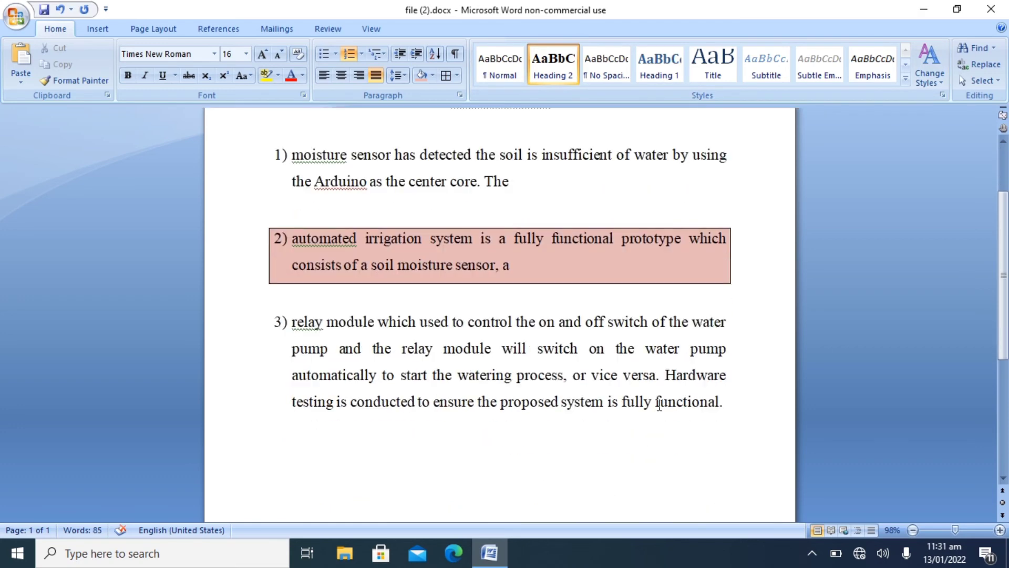
scroll(662, 405, "down", 1)
left_click_drag(727, 330, 257, 85)
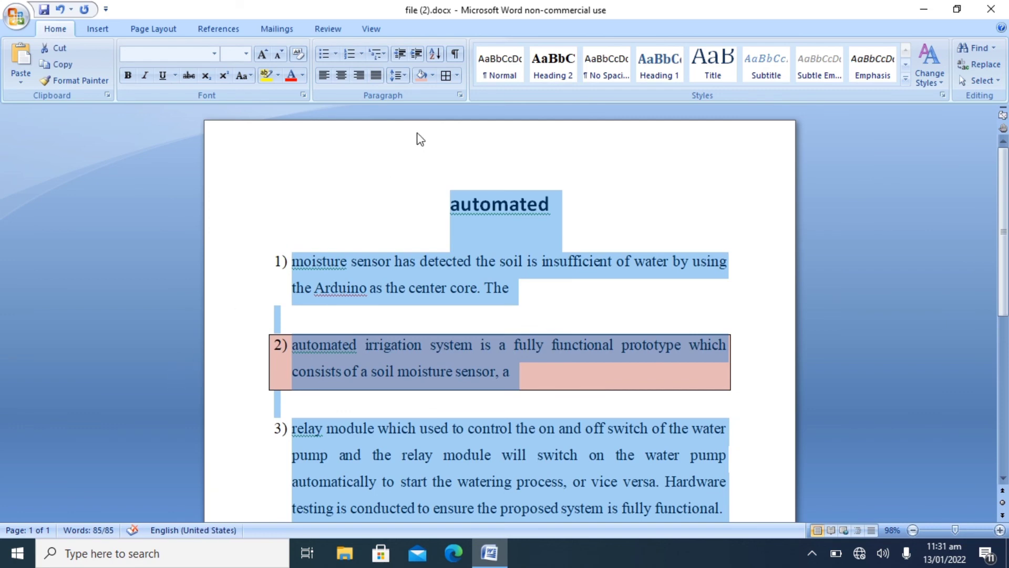
left_click(504, 72)
left_click(812, 553)
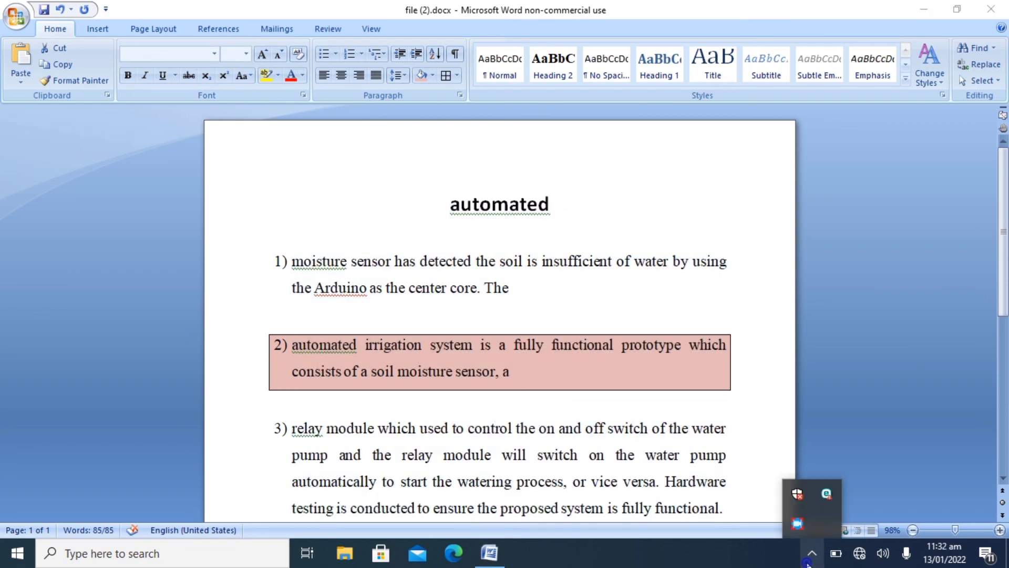
left_click(795, 524)
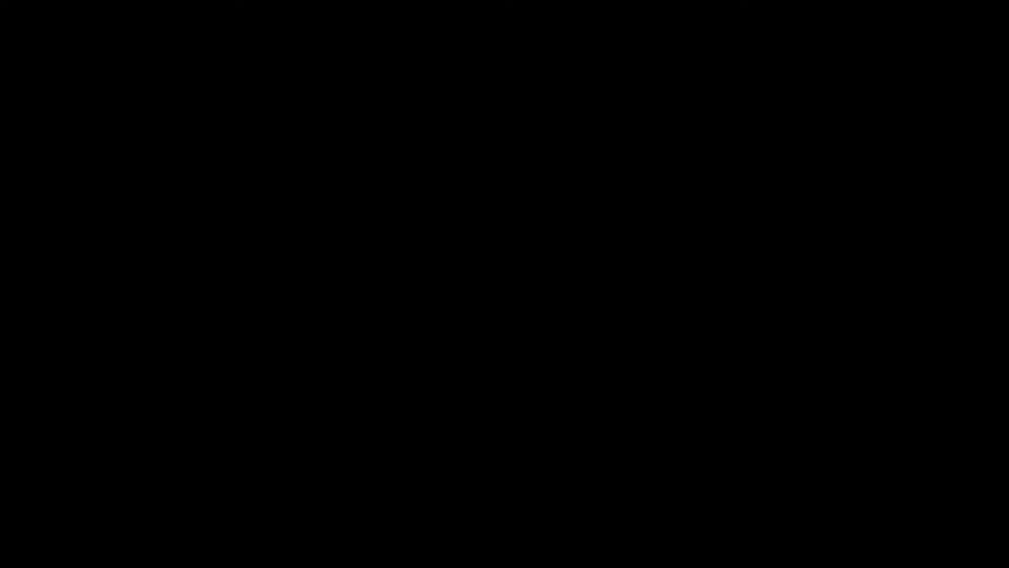